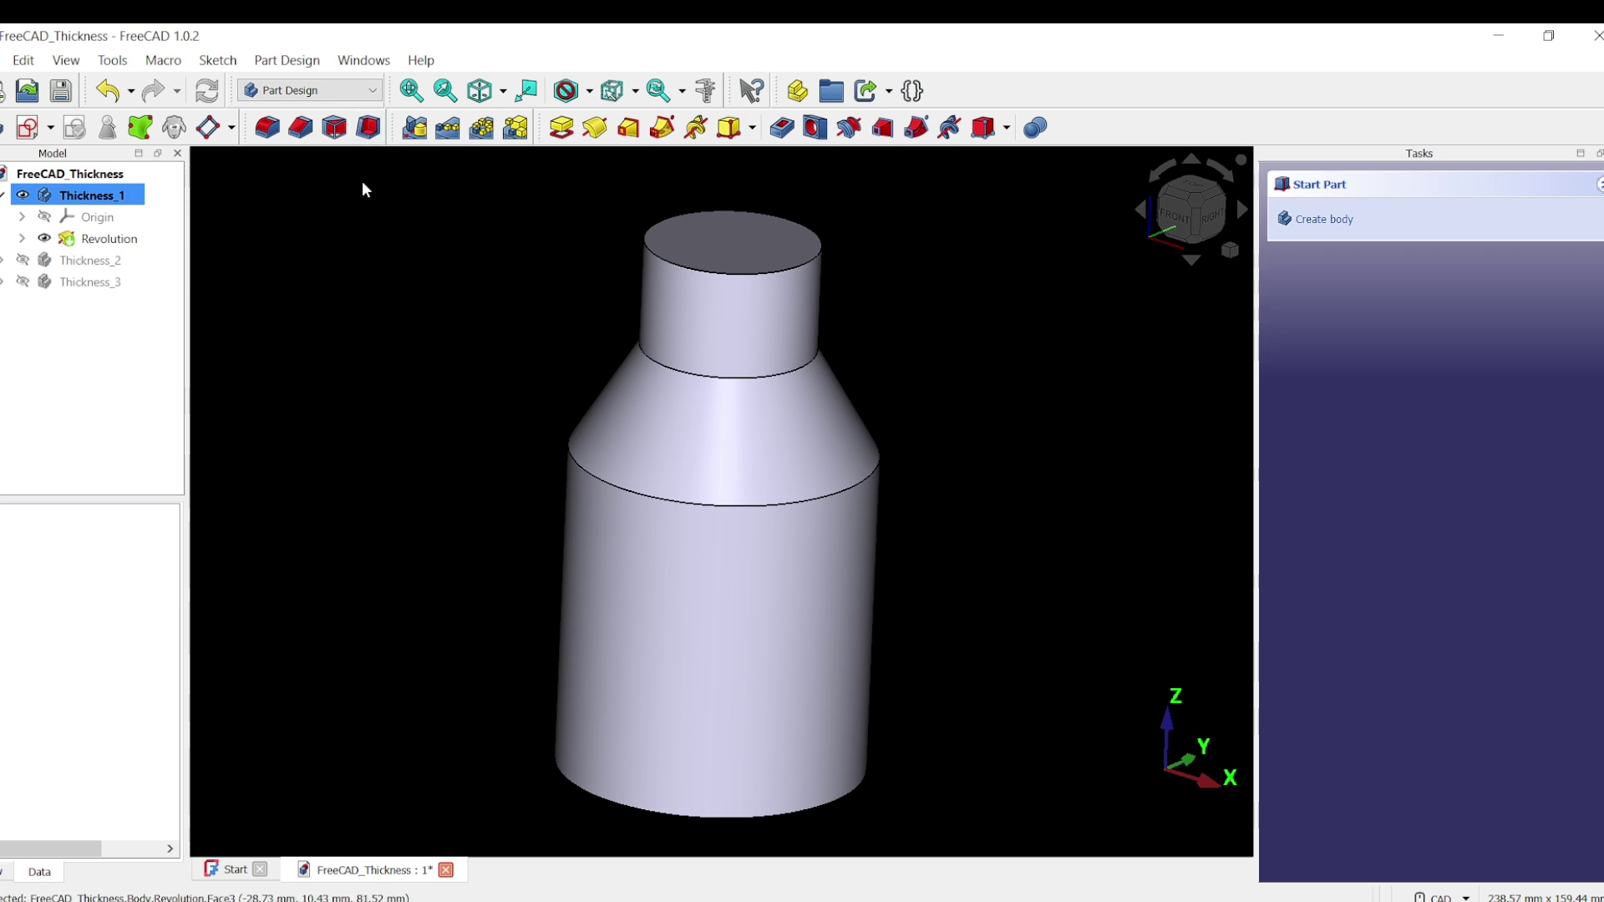
Step: Fillet the bottle's base edge and both edges of its conical shoulder with a 5 mm radius
click(269, 127)
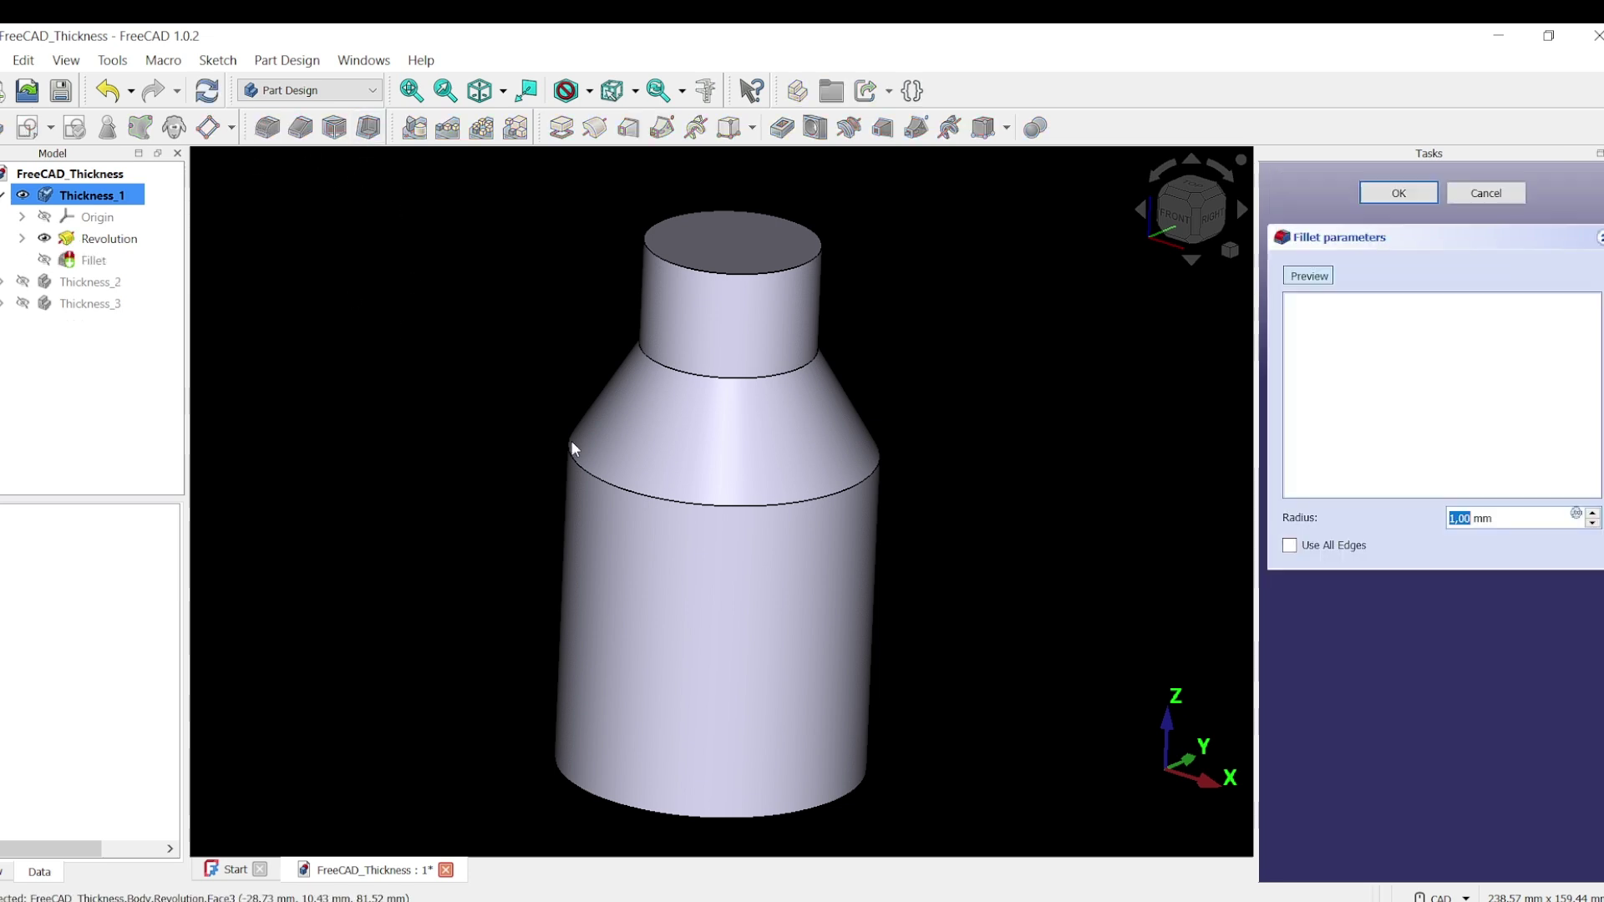
middle_drag(936, 764, 862, 770)
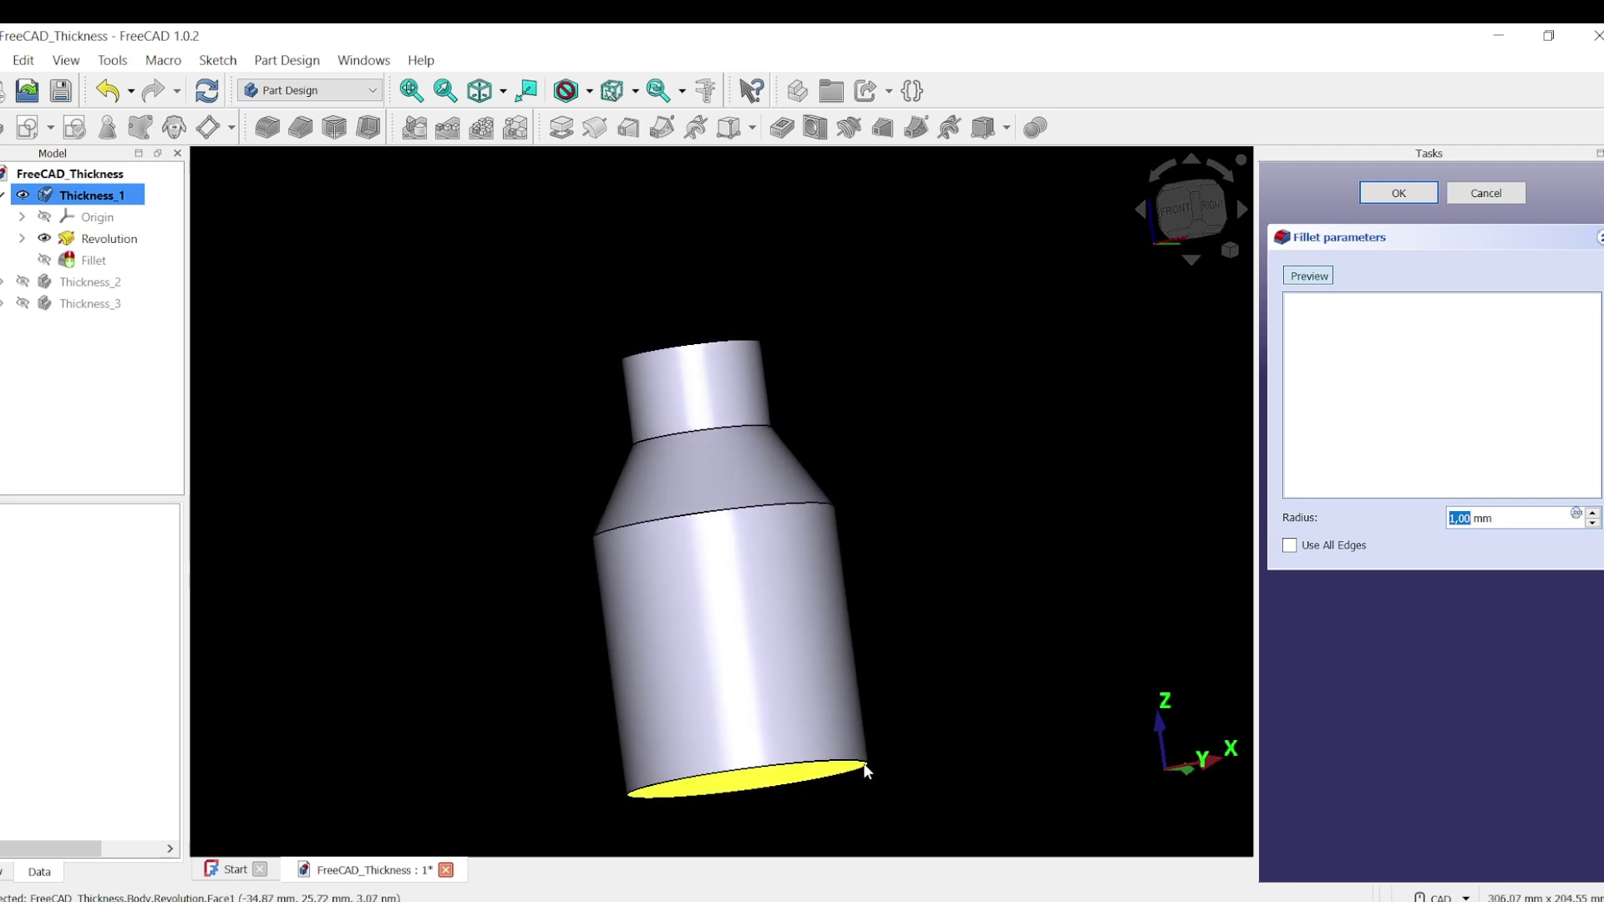
click(869, 773)
middle_drag(987, 740, 833, 518)
click(832, 523)
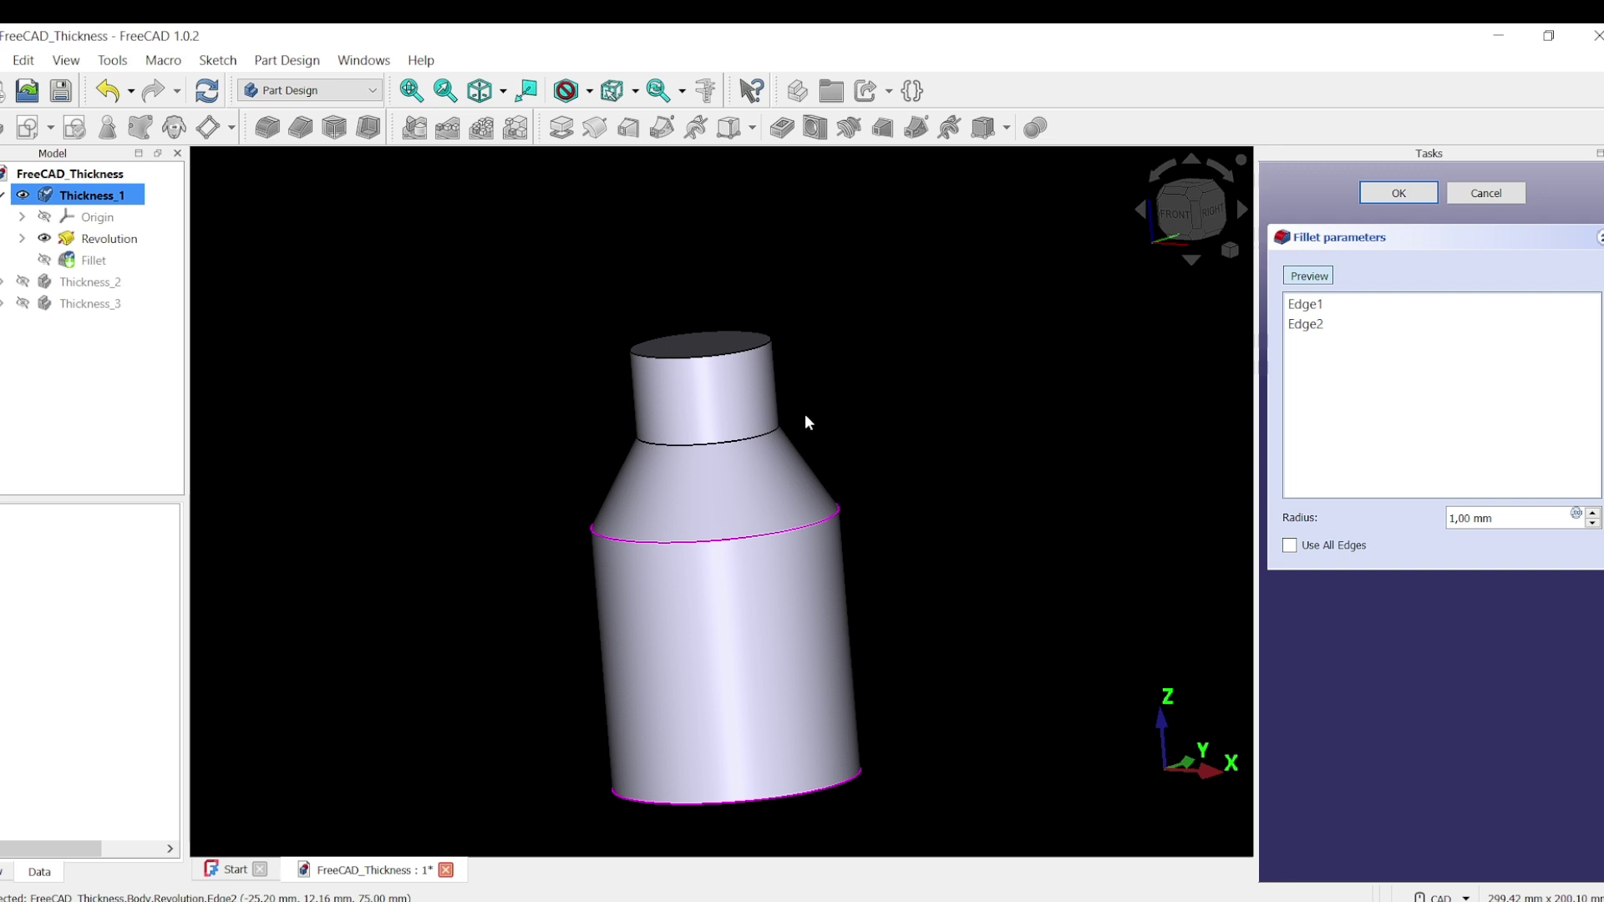
click(771, 432)
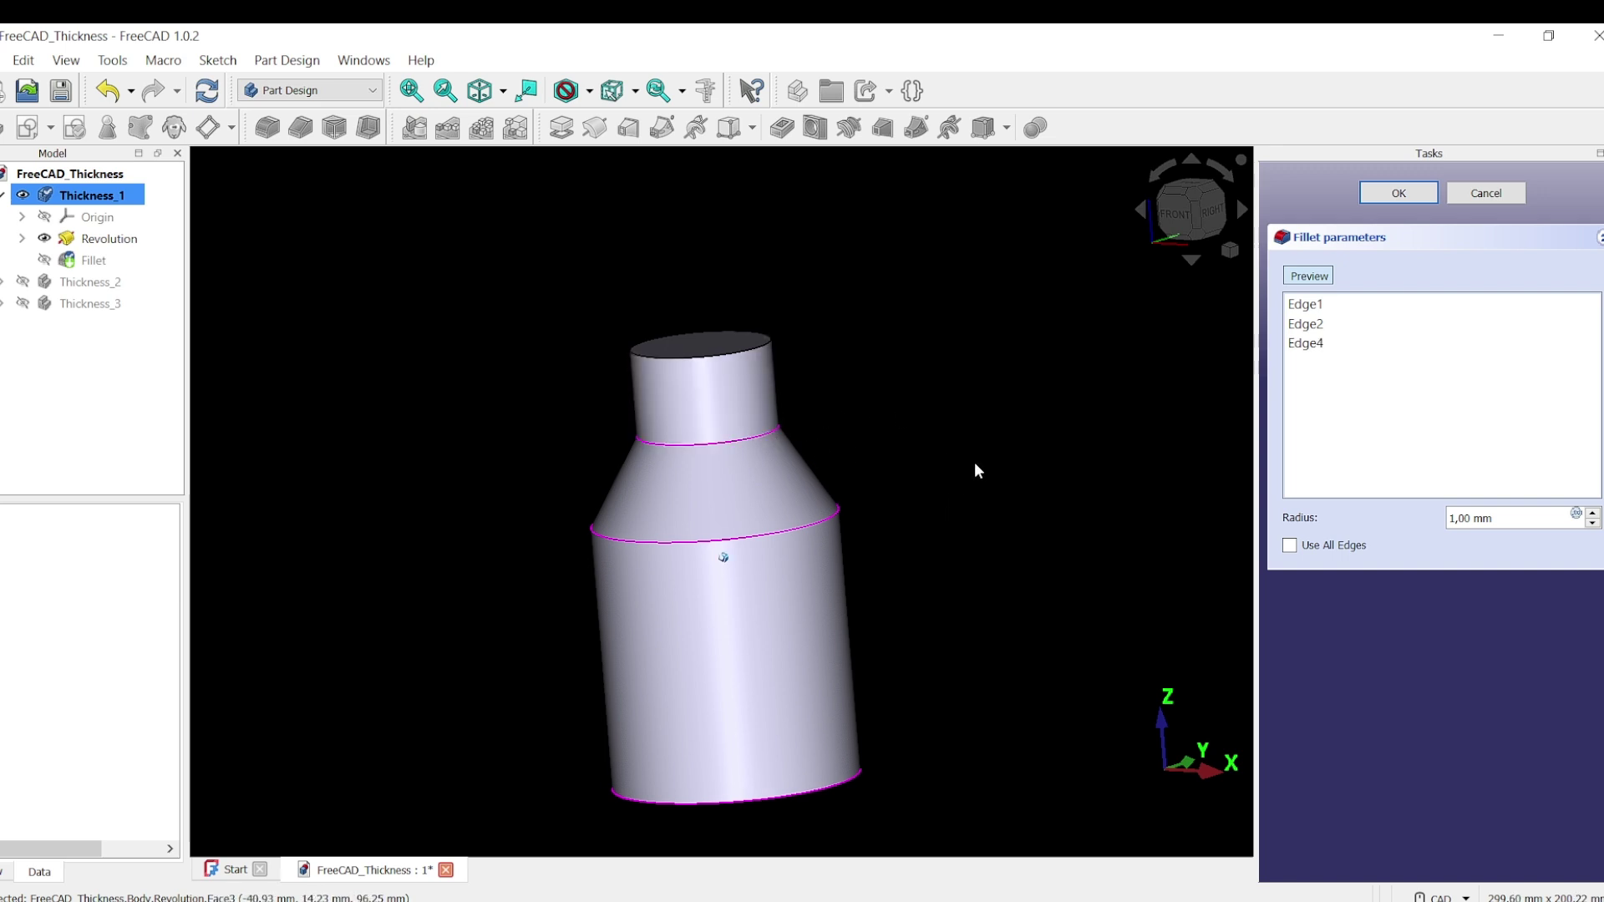
click(1473, 518)
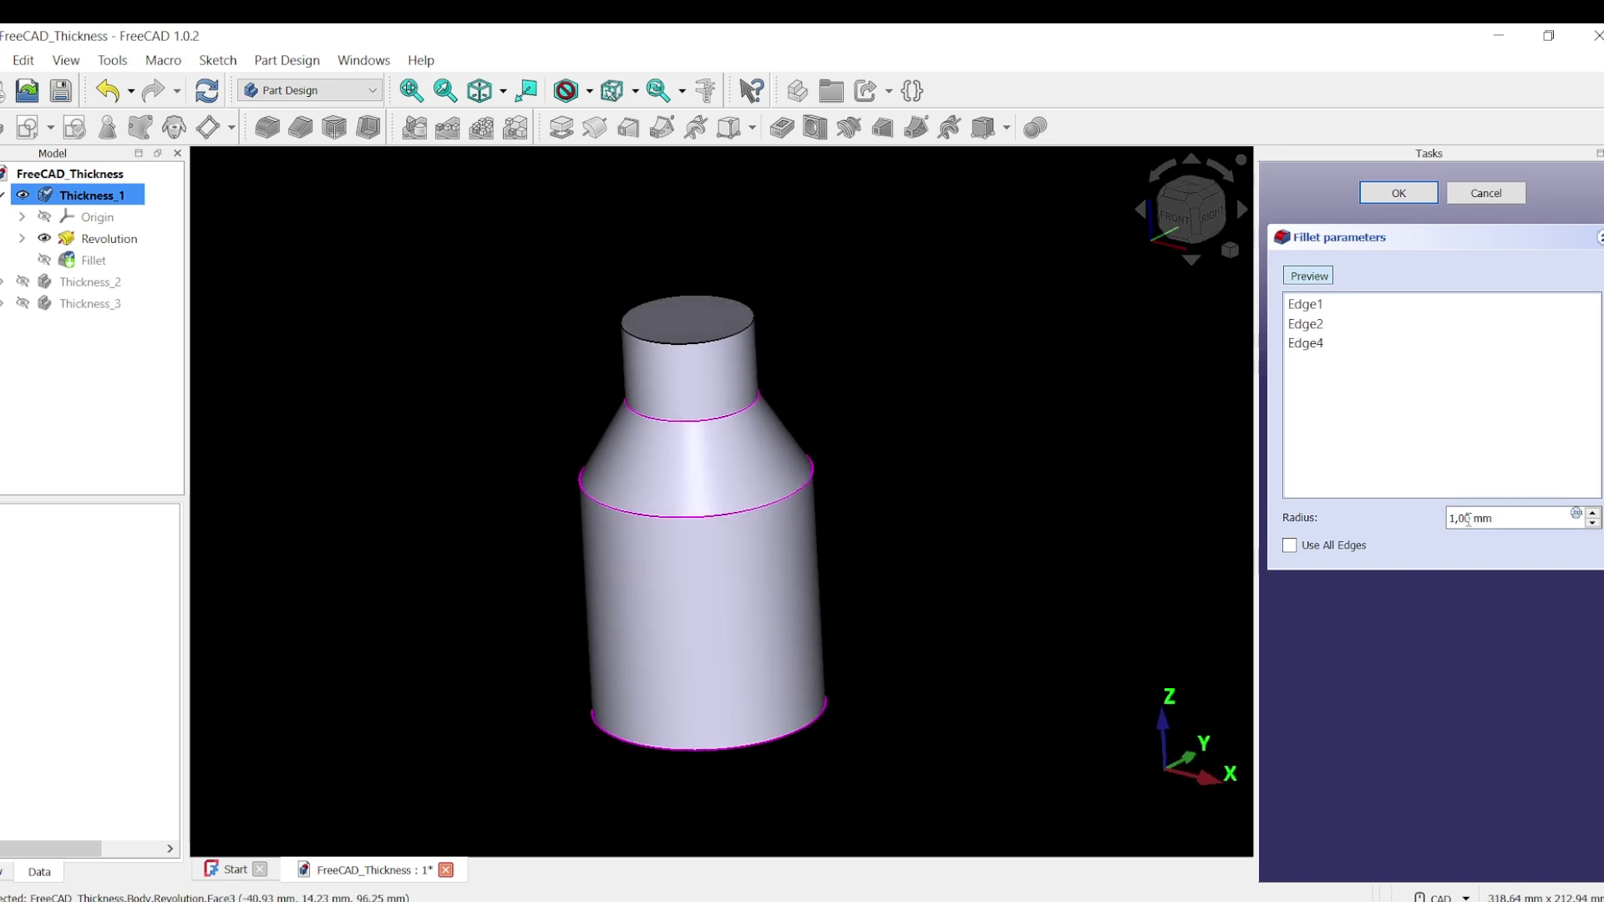
drag(1472, 518, 1466, 518)
text(5)
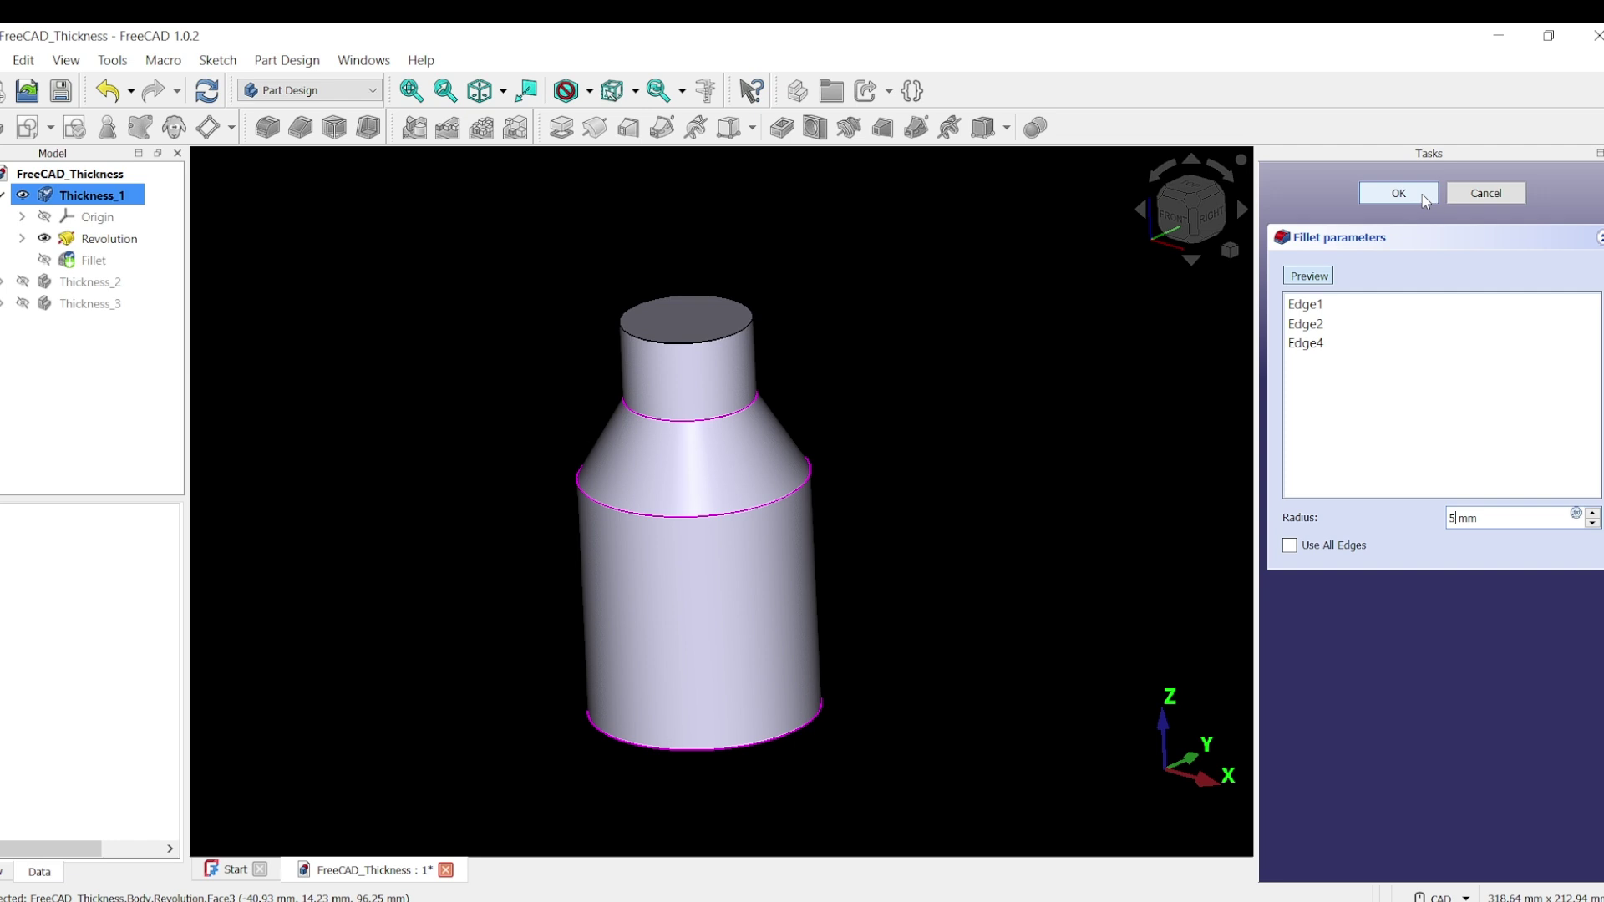
click(1399, 193)
middle_drag(964, 421, 960, 437)
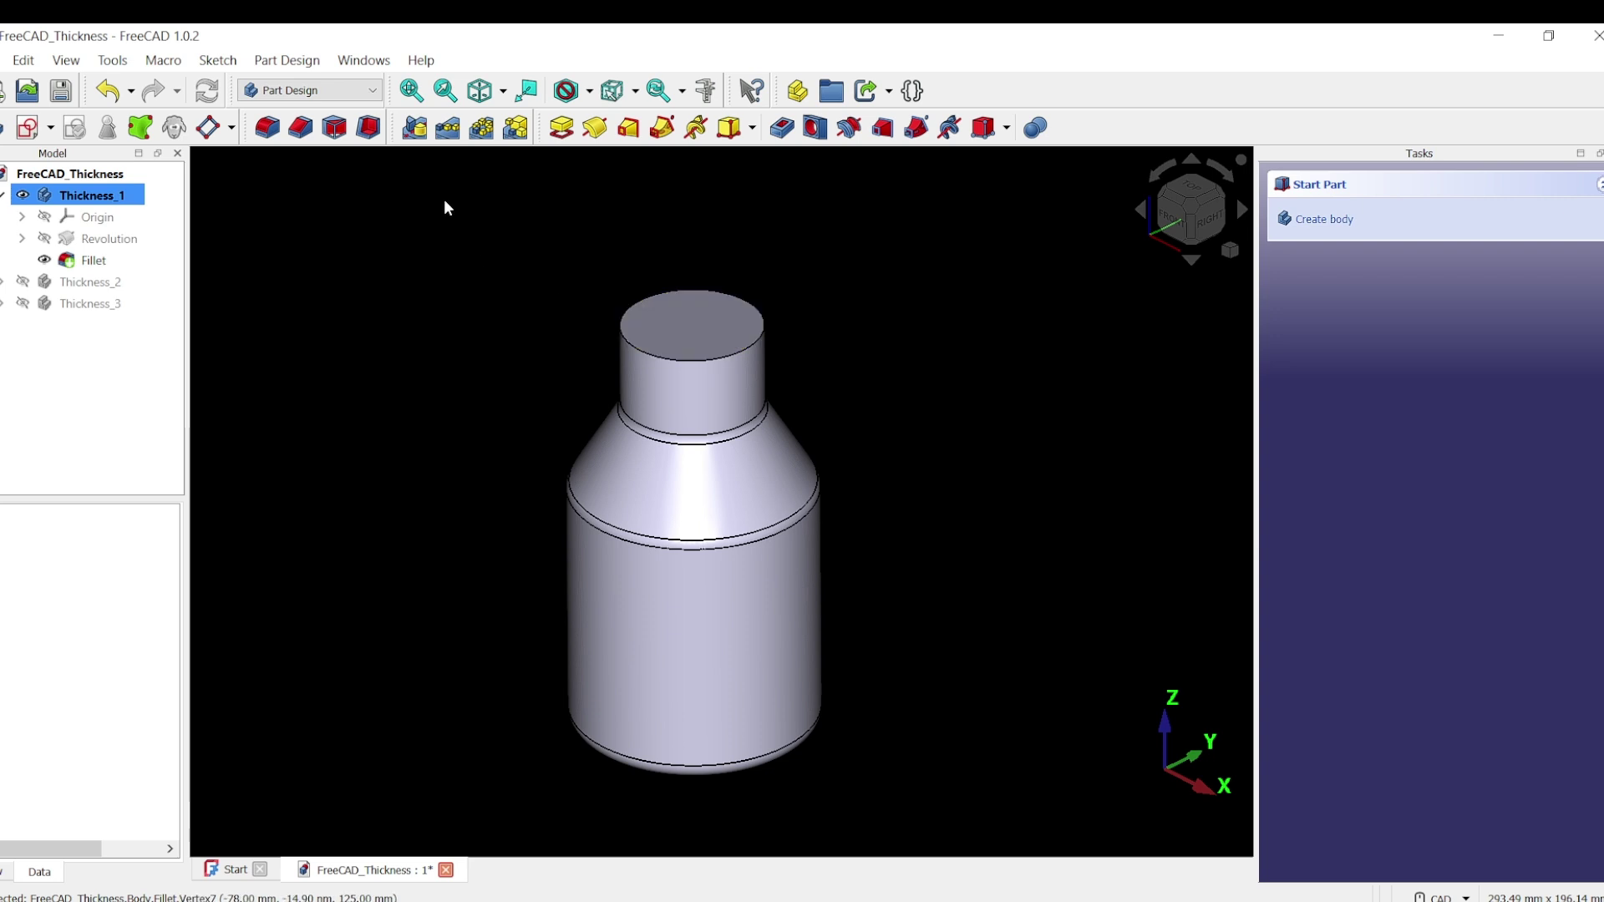
Step: Hollow the filleted bottle with a 1 mm inward Thickness in Skin mode, leaving the neck's top face open
click(369, 127)
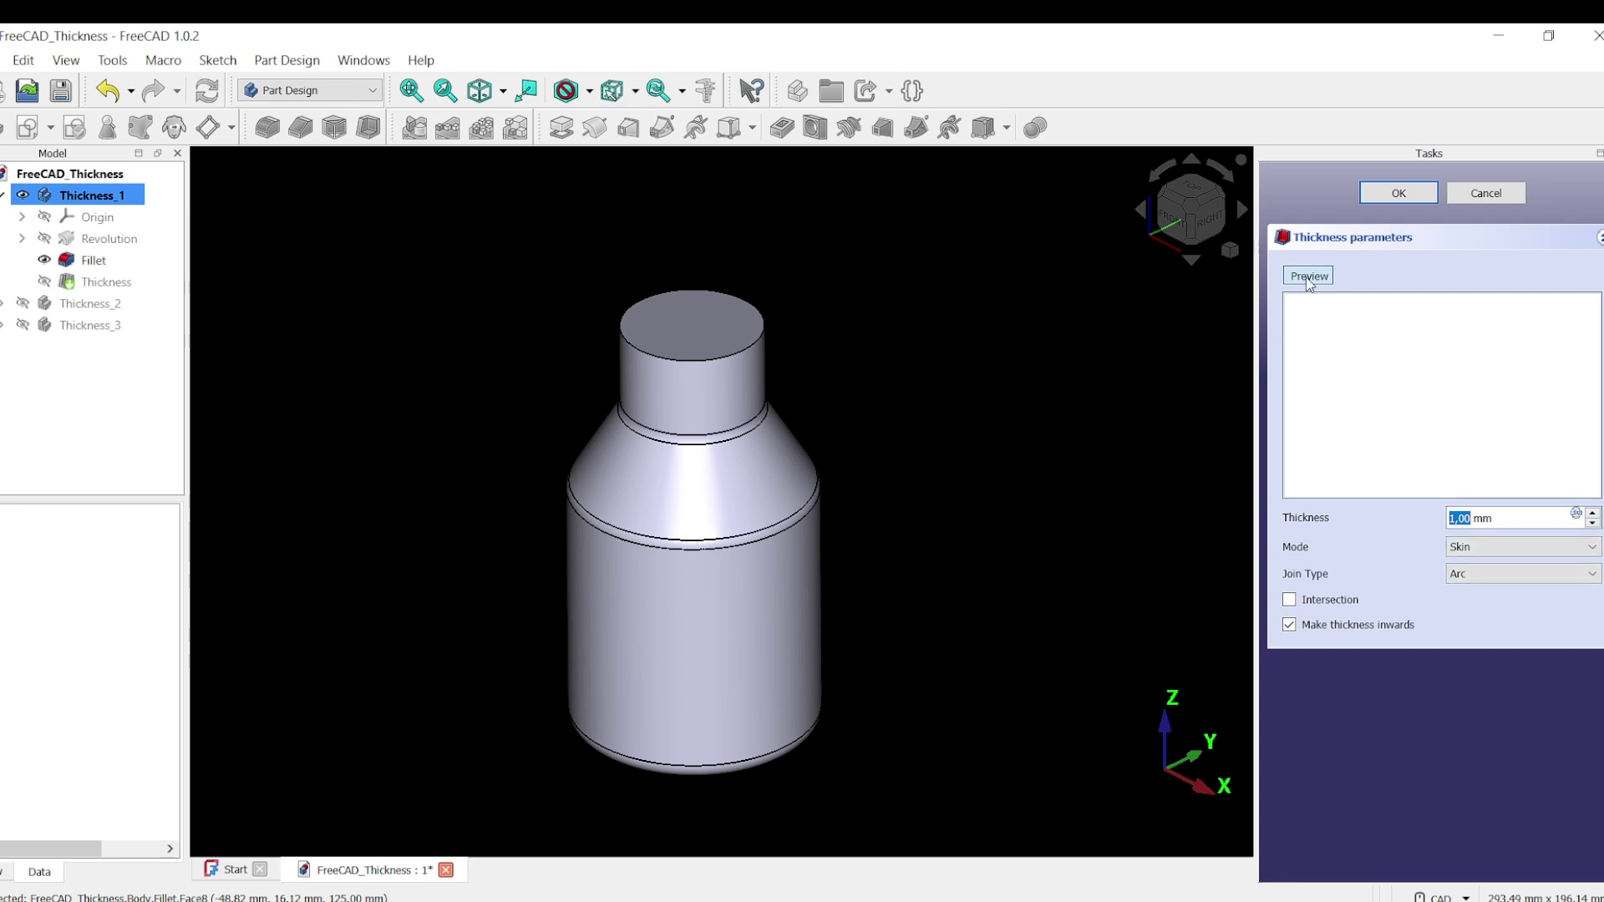
click(724, 327)
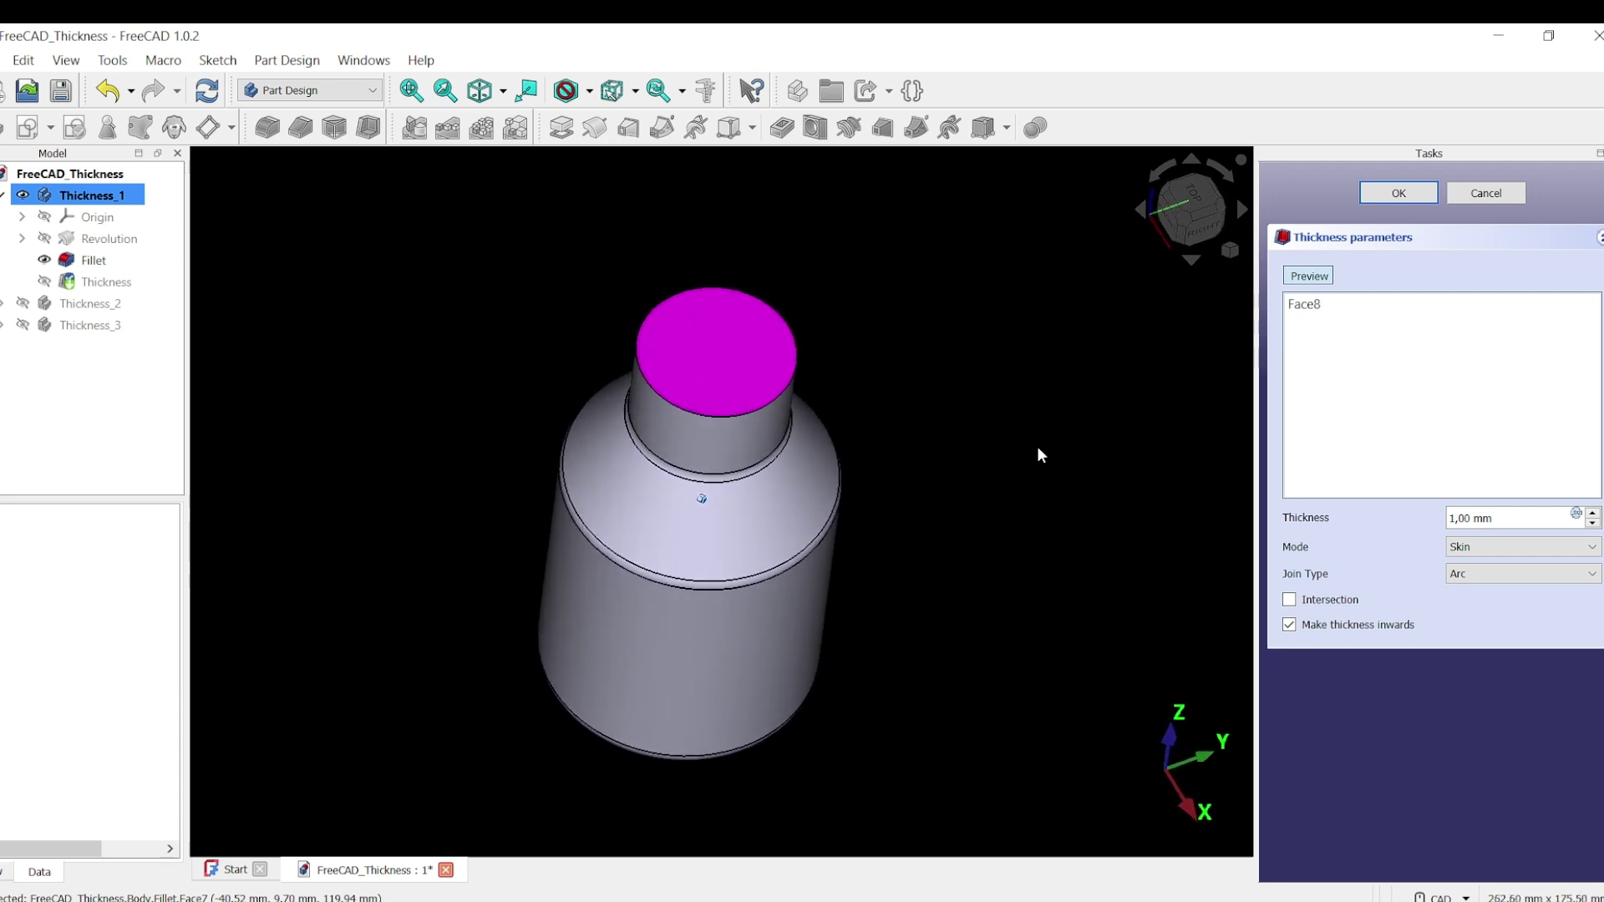
click(1399, 193)
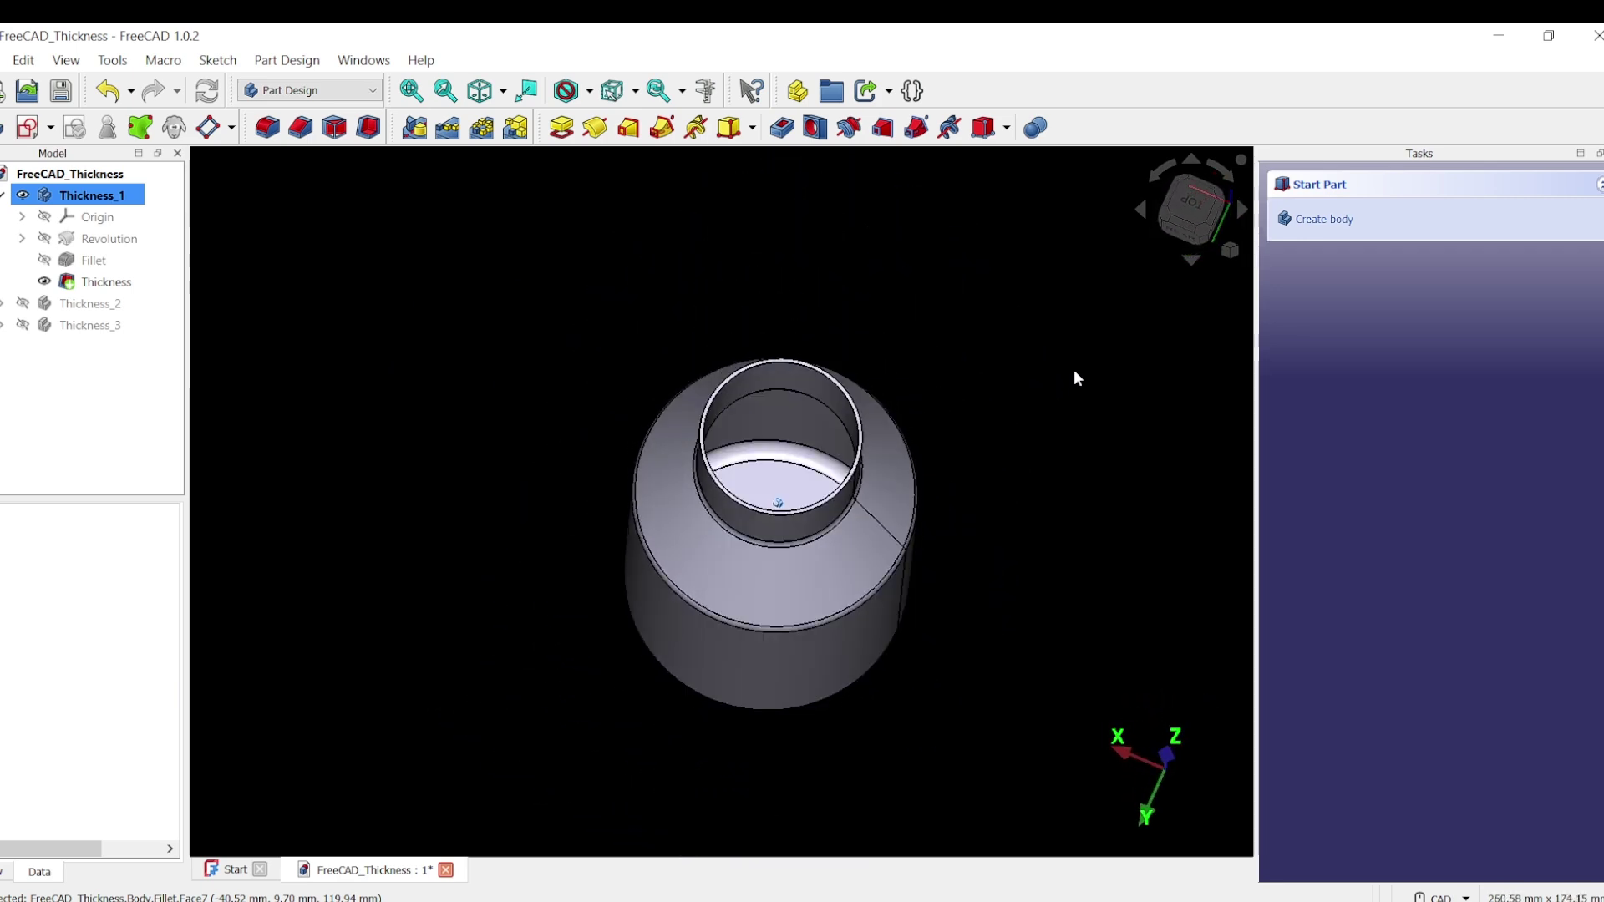
Step: Set the bottle's wall thickness to 2 mm, try it outwards, and keep it directed inwards
double_click(107, 283)
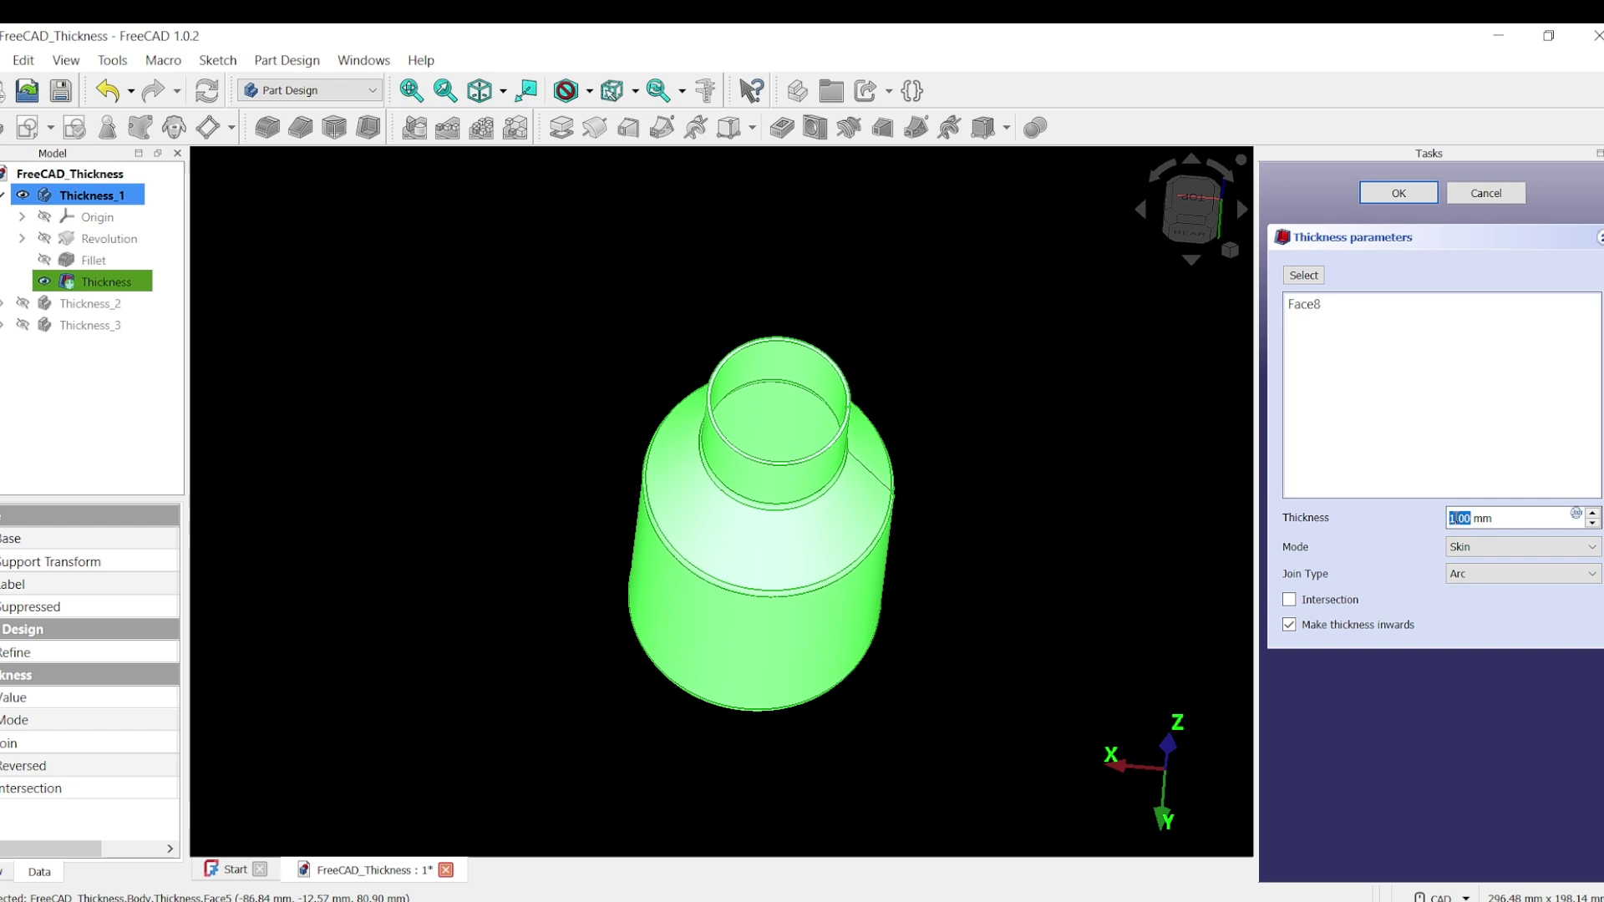
text(2)
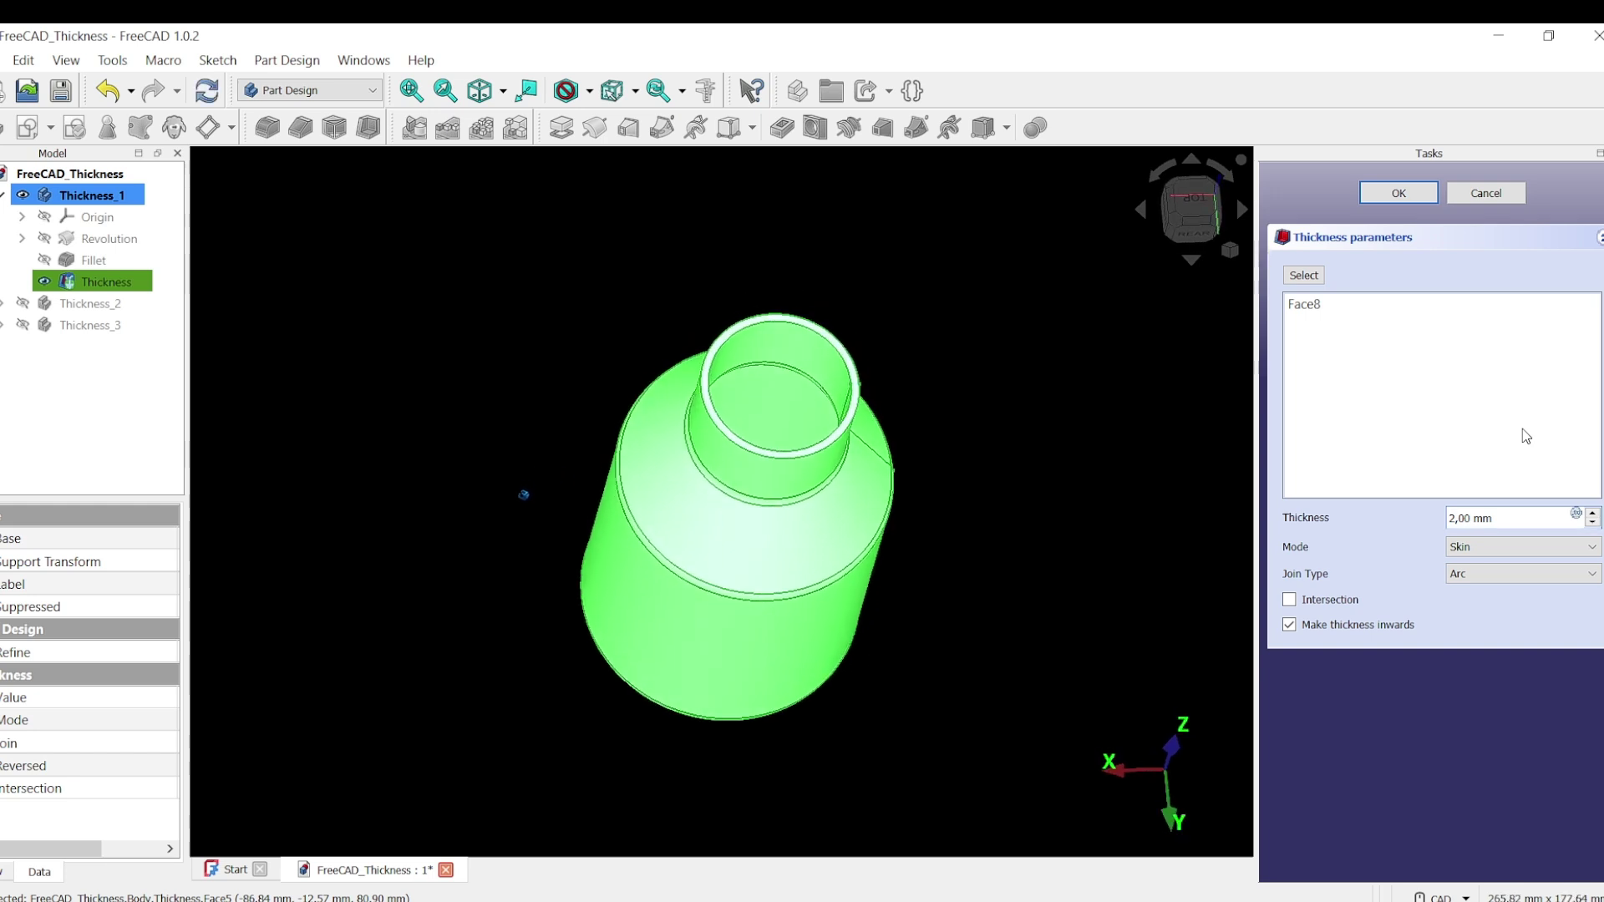
click(1088, 488)
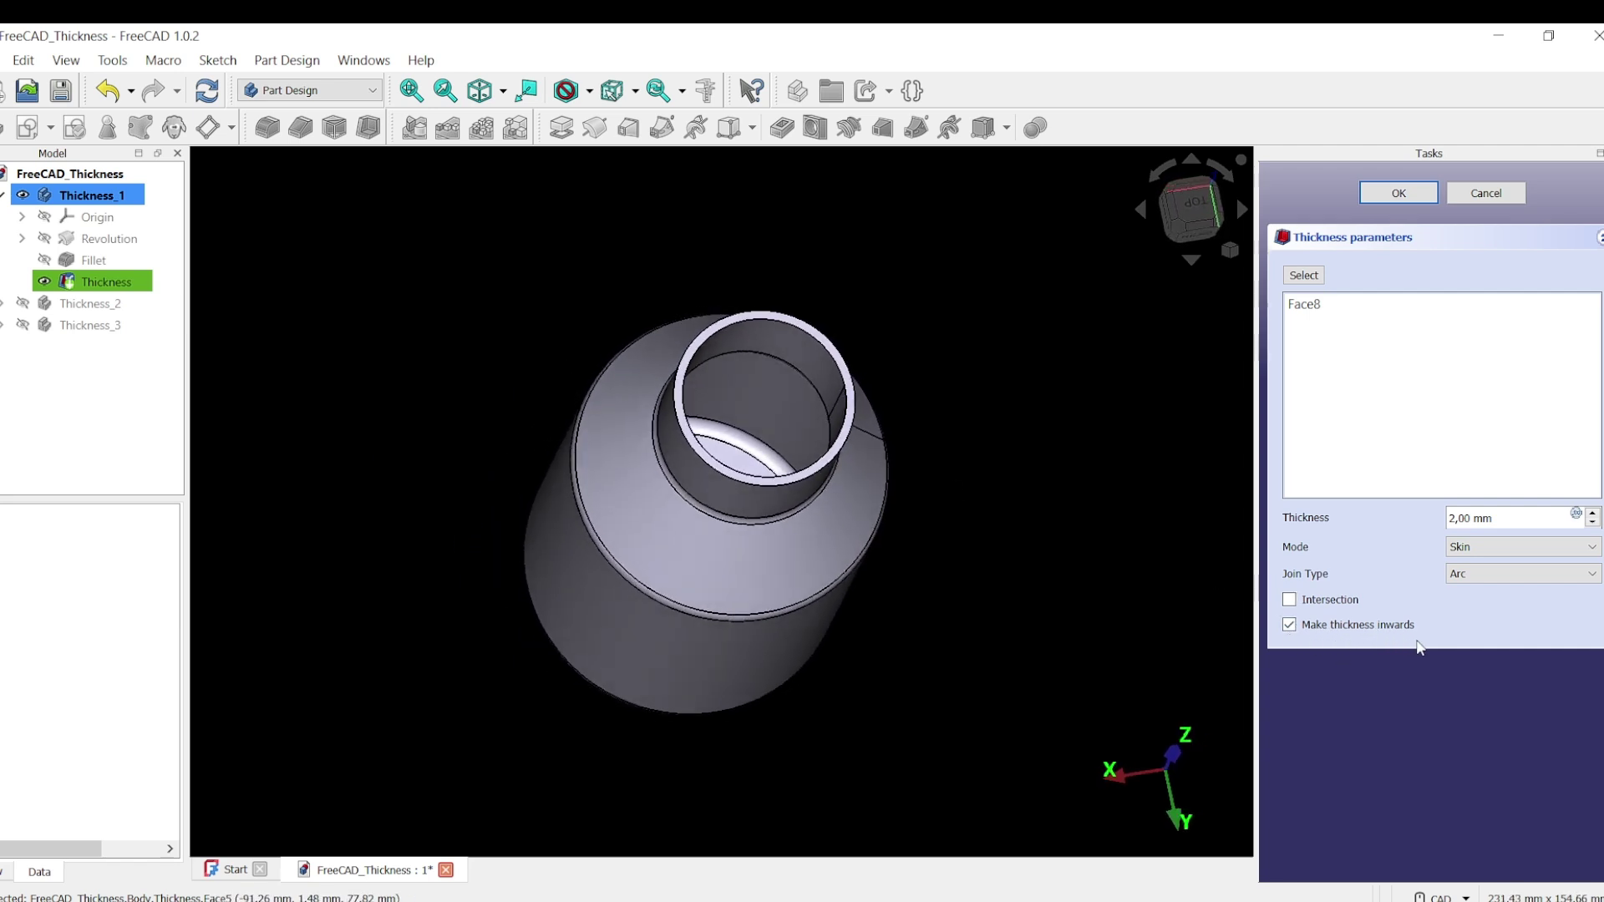
click(1289, 625)
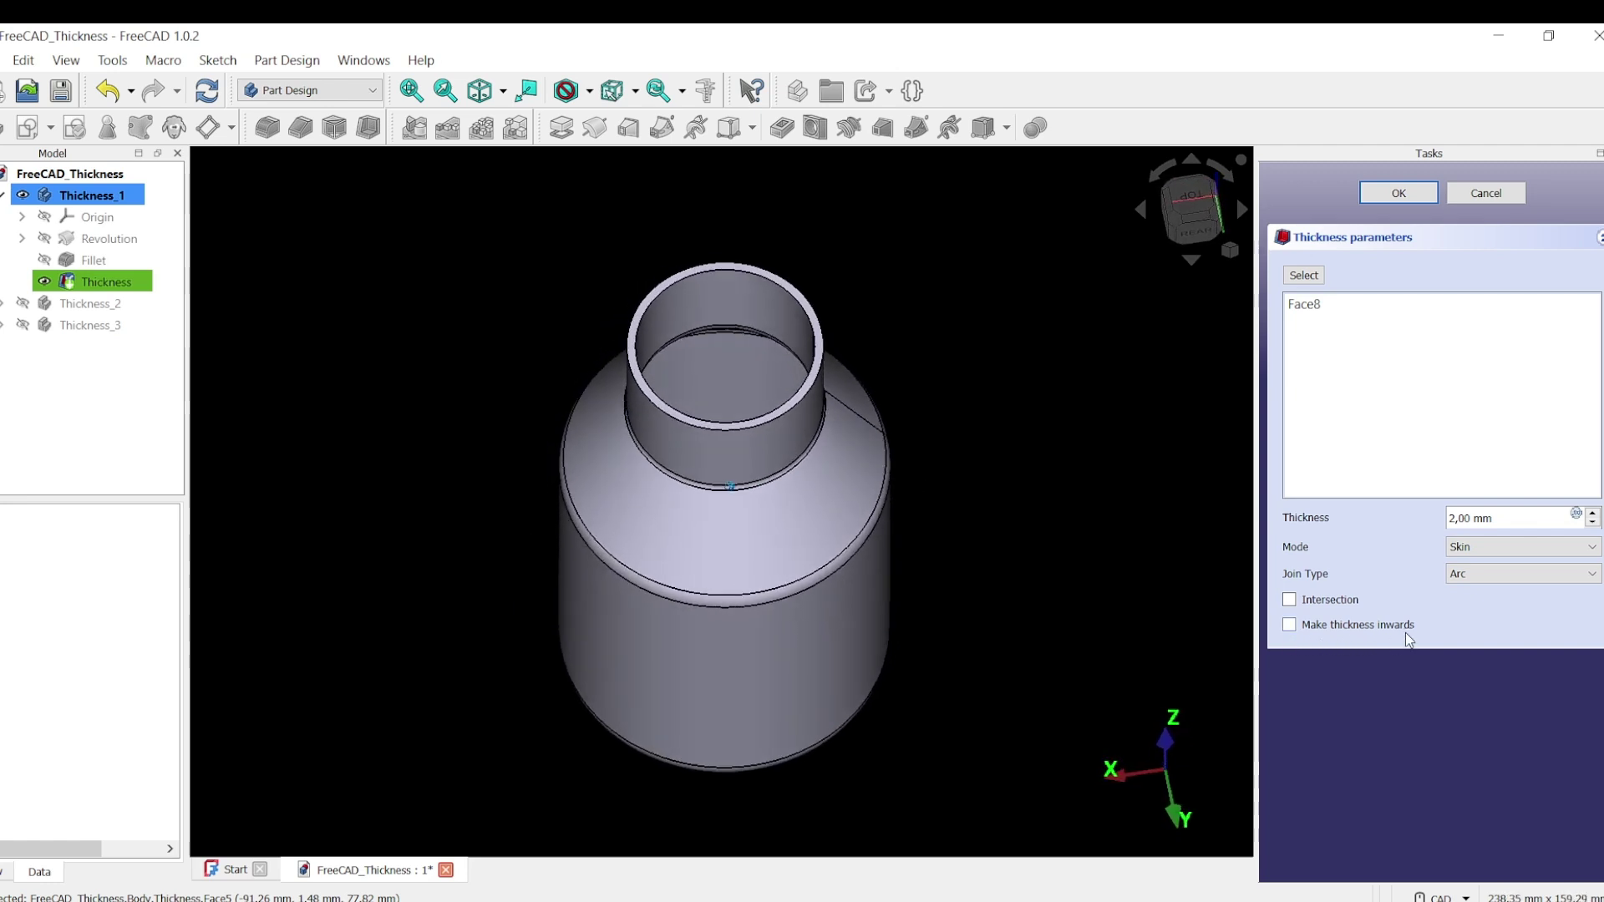
click(1383, 627)
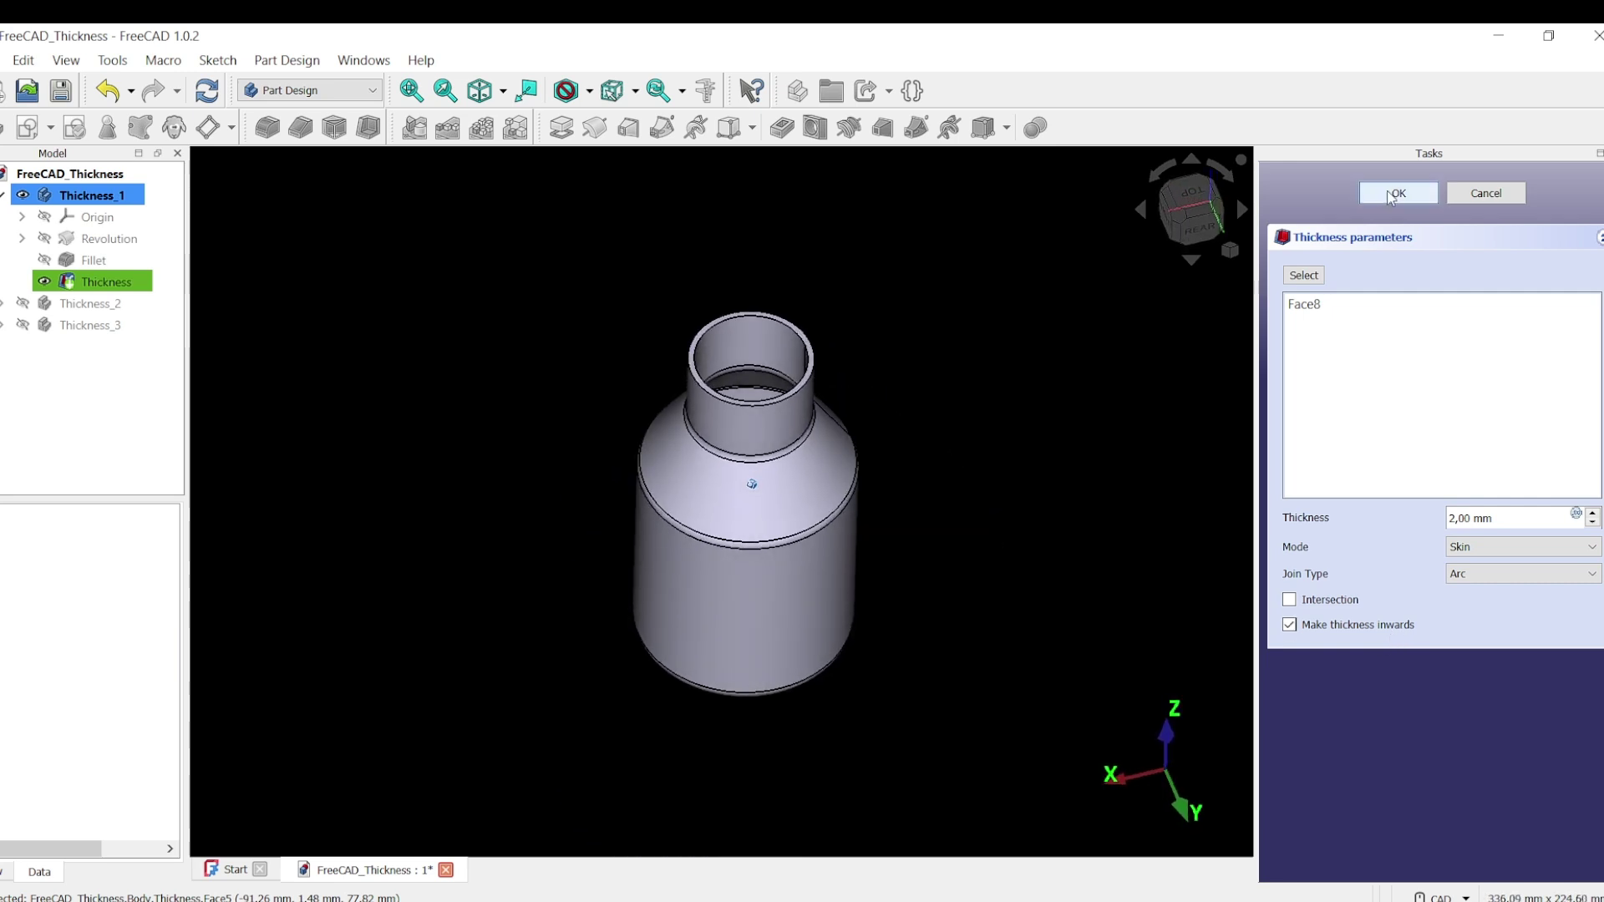
click(1394, 195)
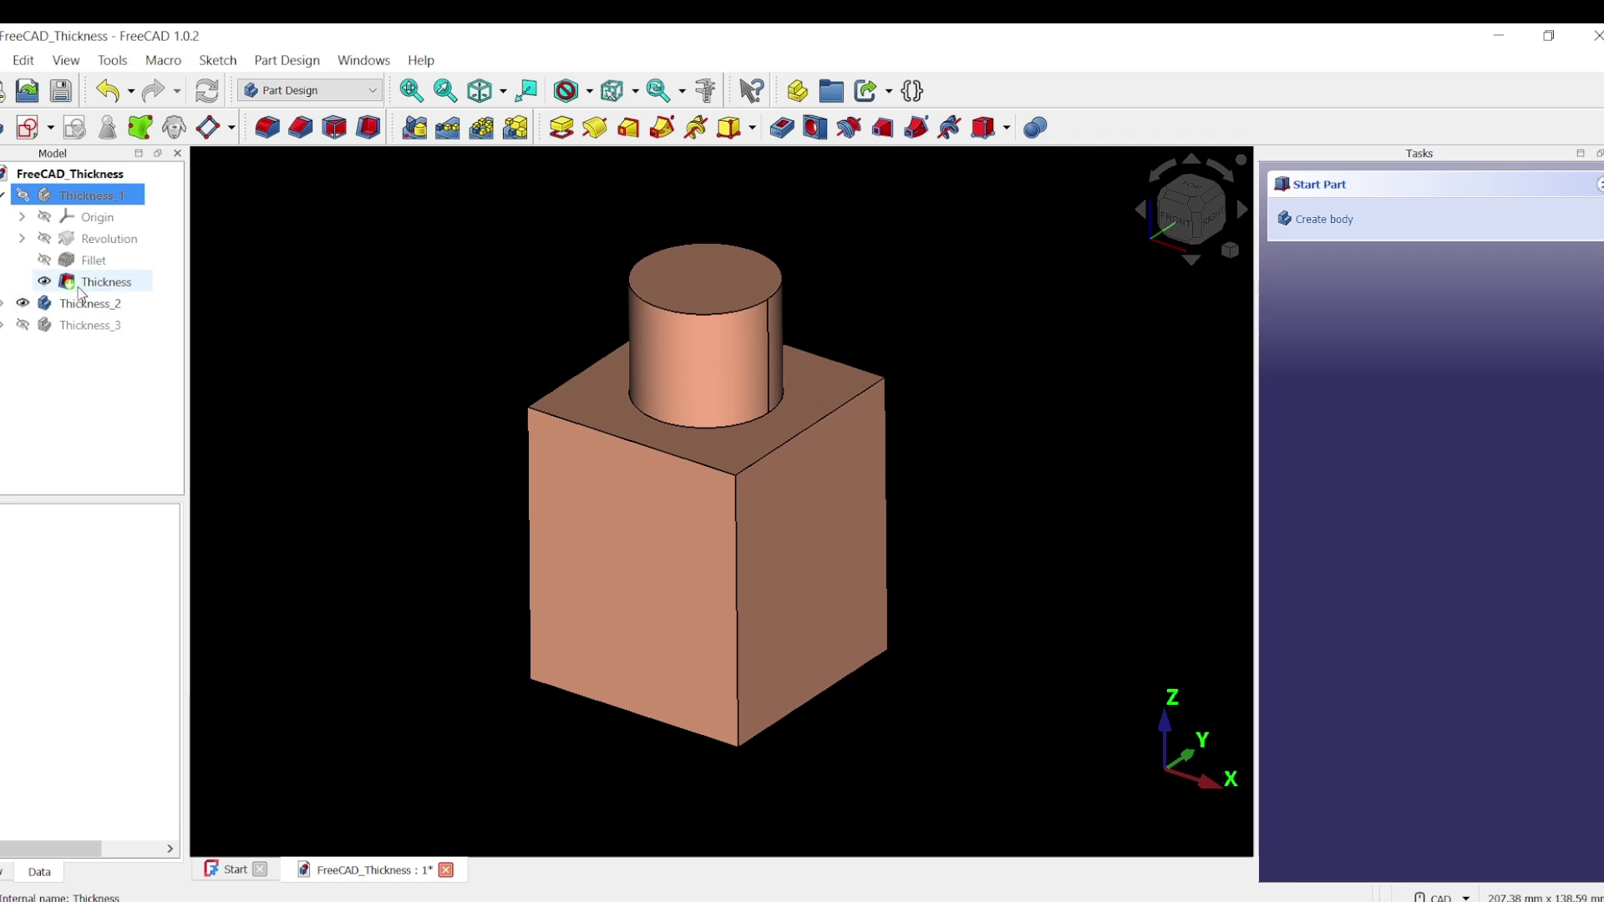
Step: Make Thickness_2 the active body and clear its selection
click(92, 306)
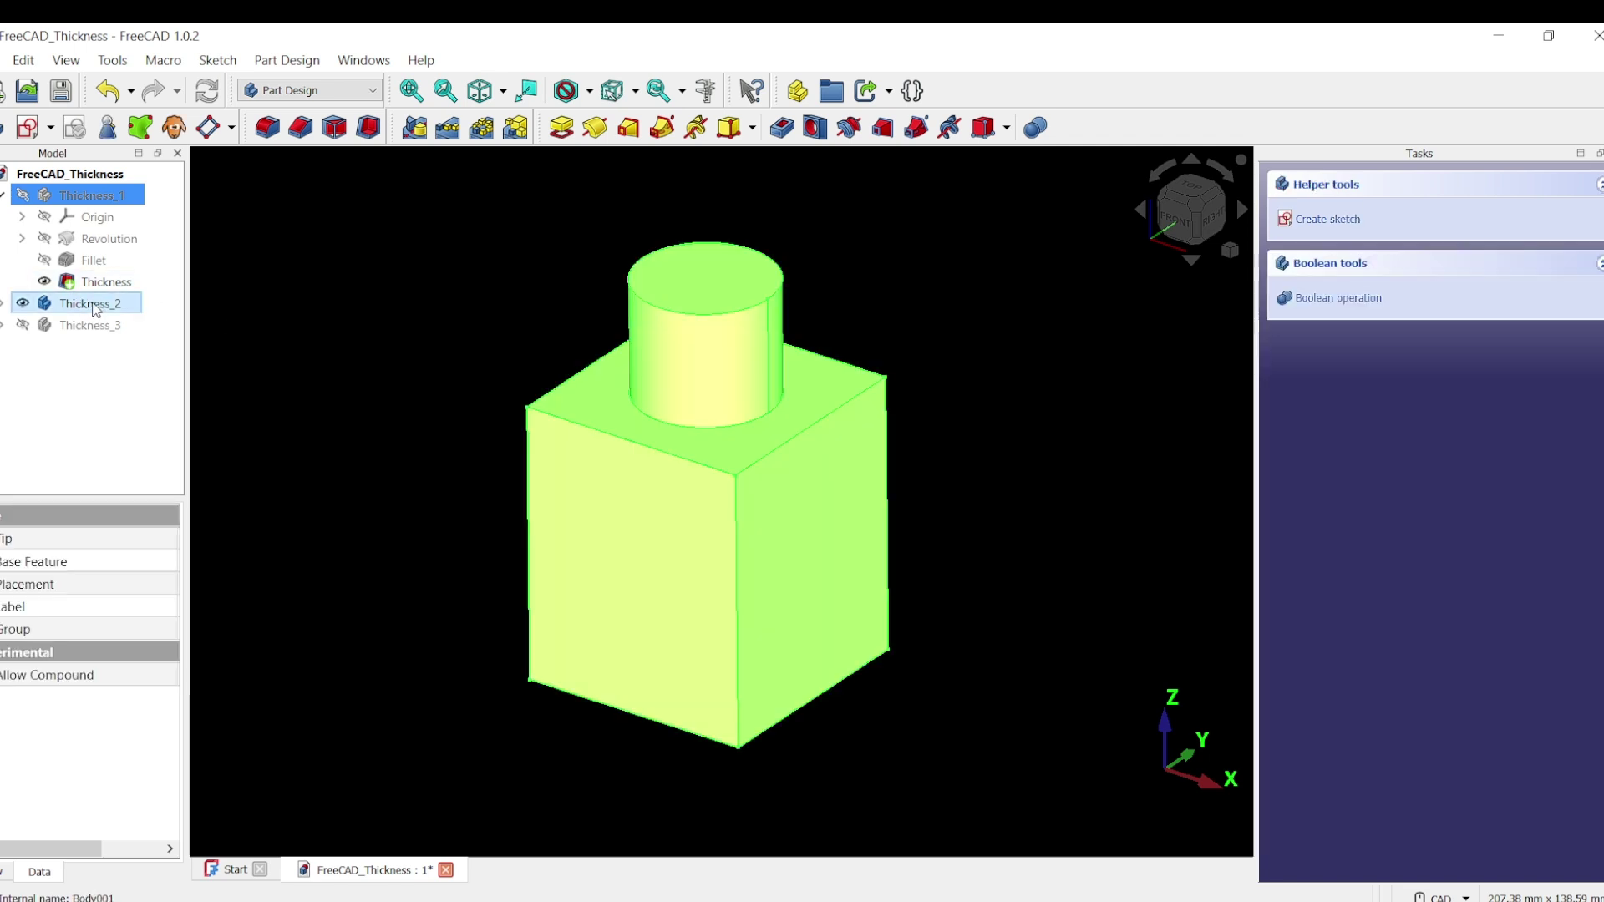
right_click(95, 310)
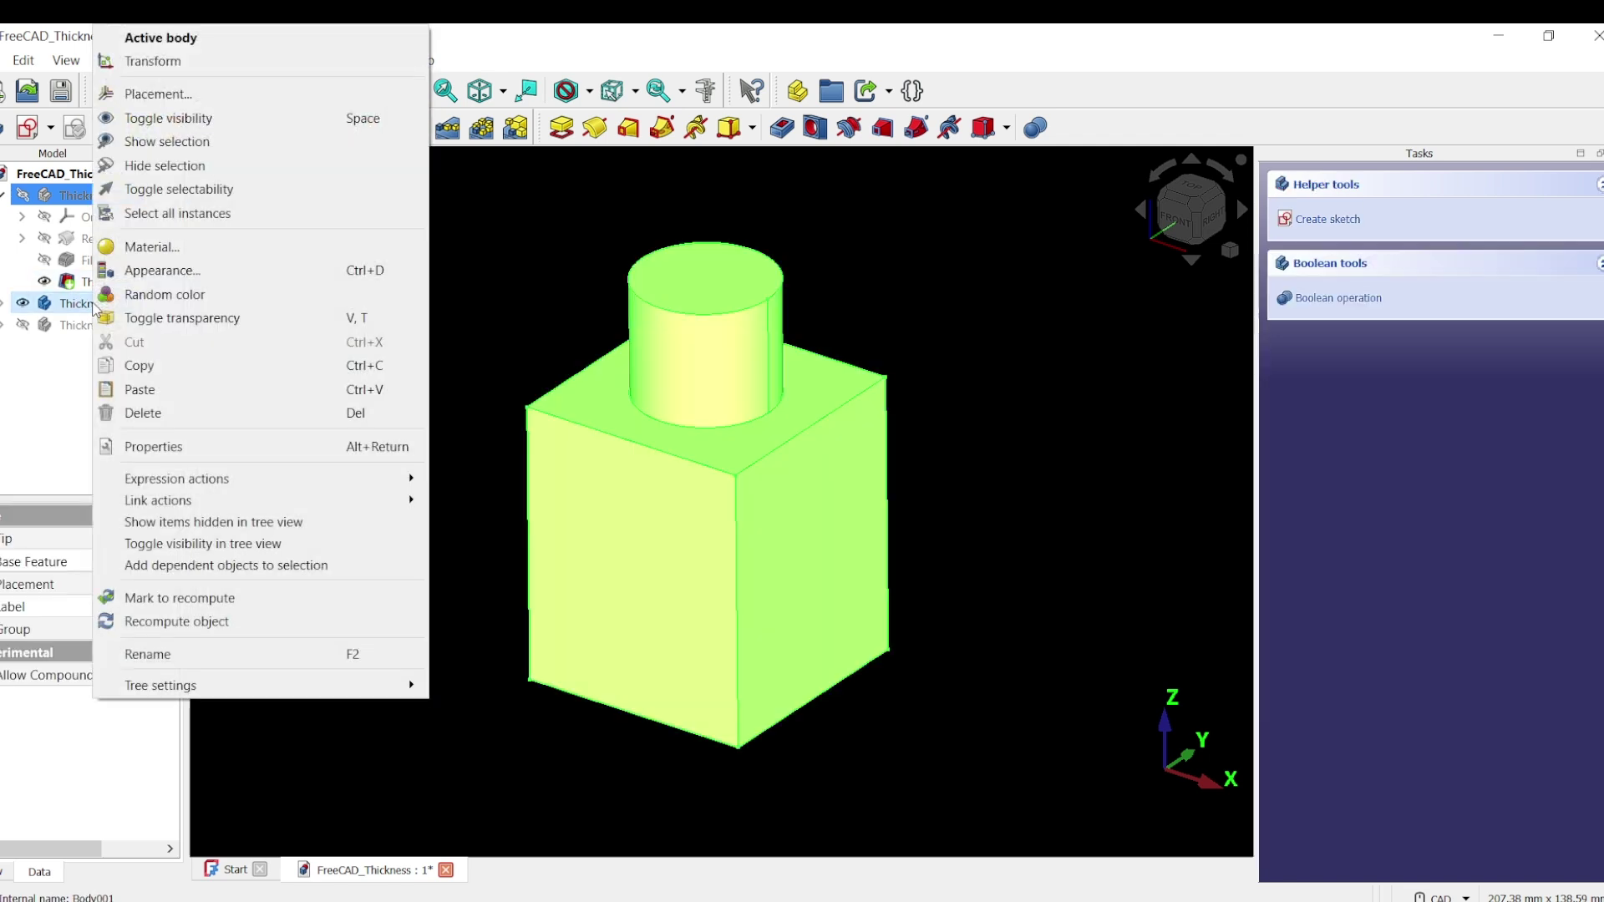
click(223, 40)
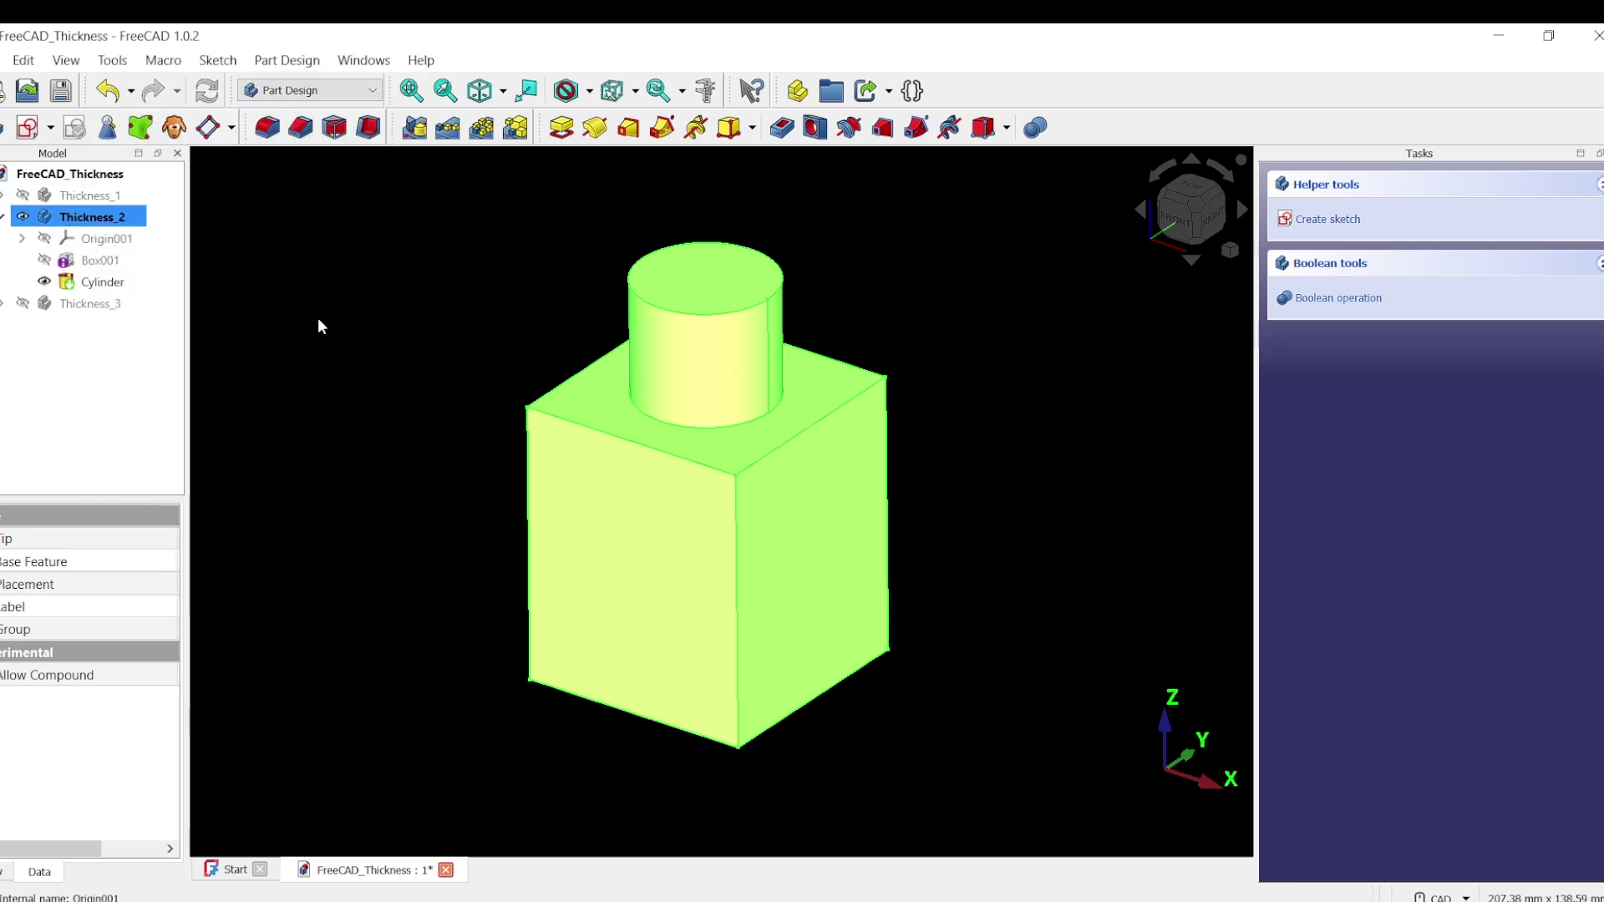
click(372, 361)
key(Home)
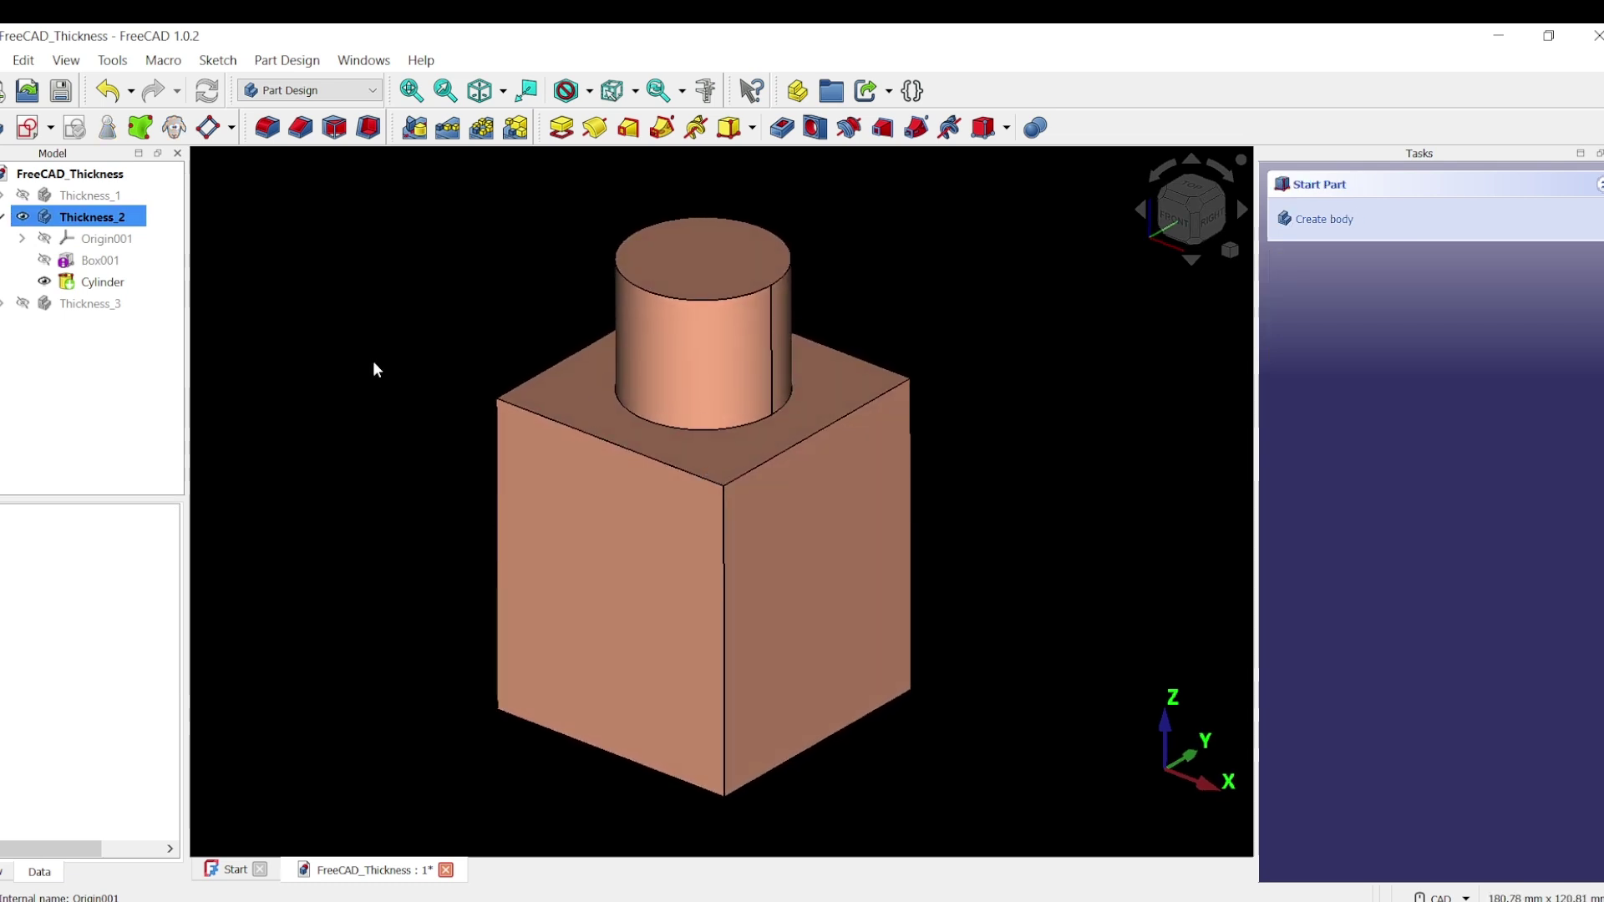
Step: Apply a 1 mm inward Thickness to Thickness_2, opening the cylinder's top face and the box's bottom face
click(369, 128)
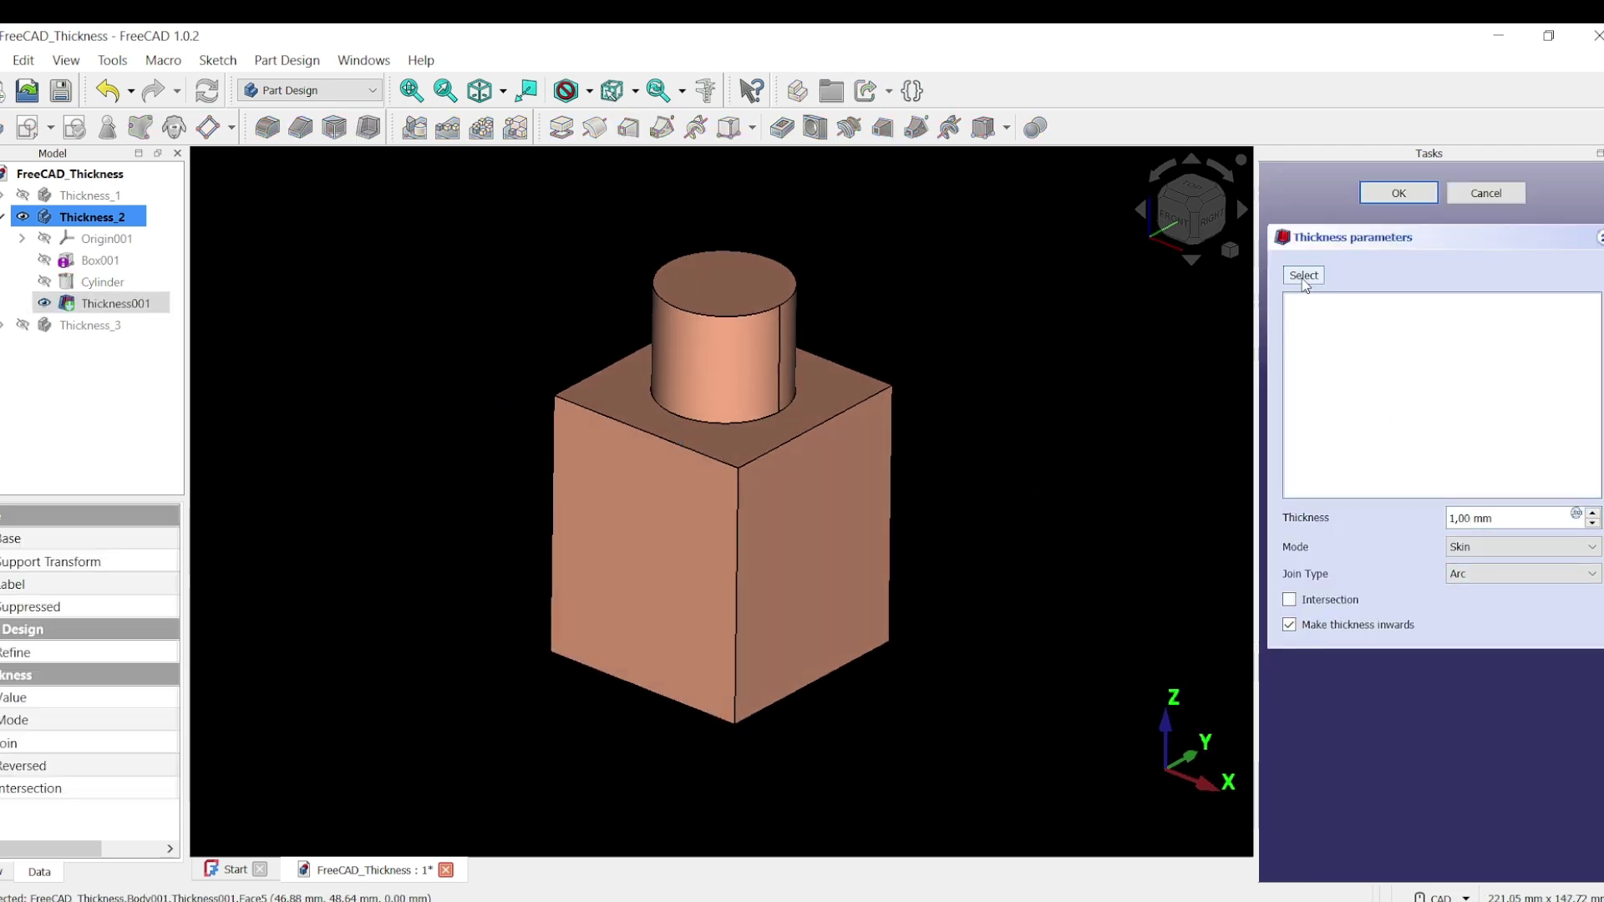
click(1307, 275)
click(730, 291)
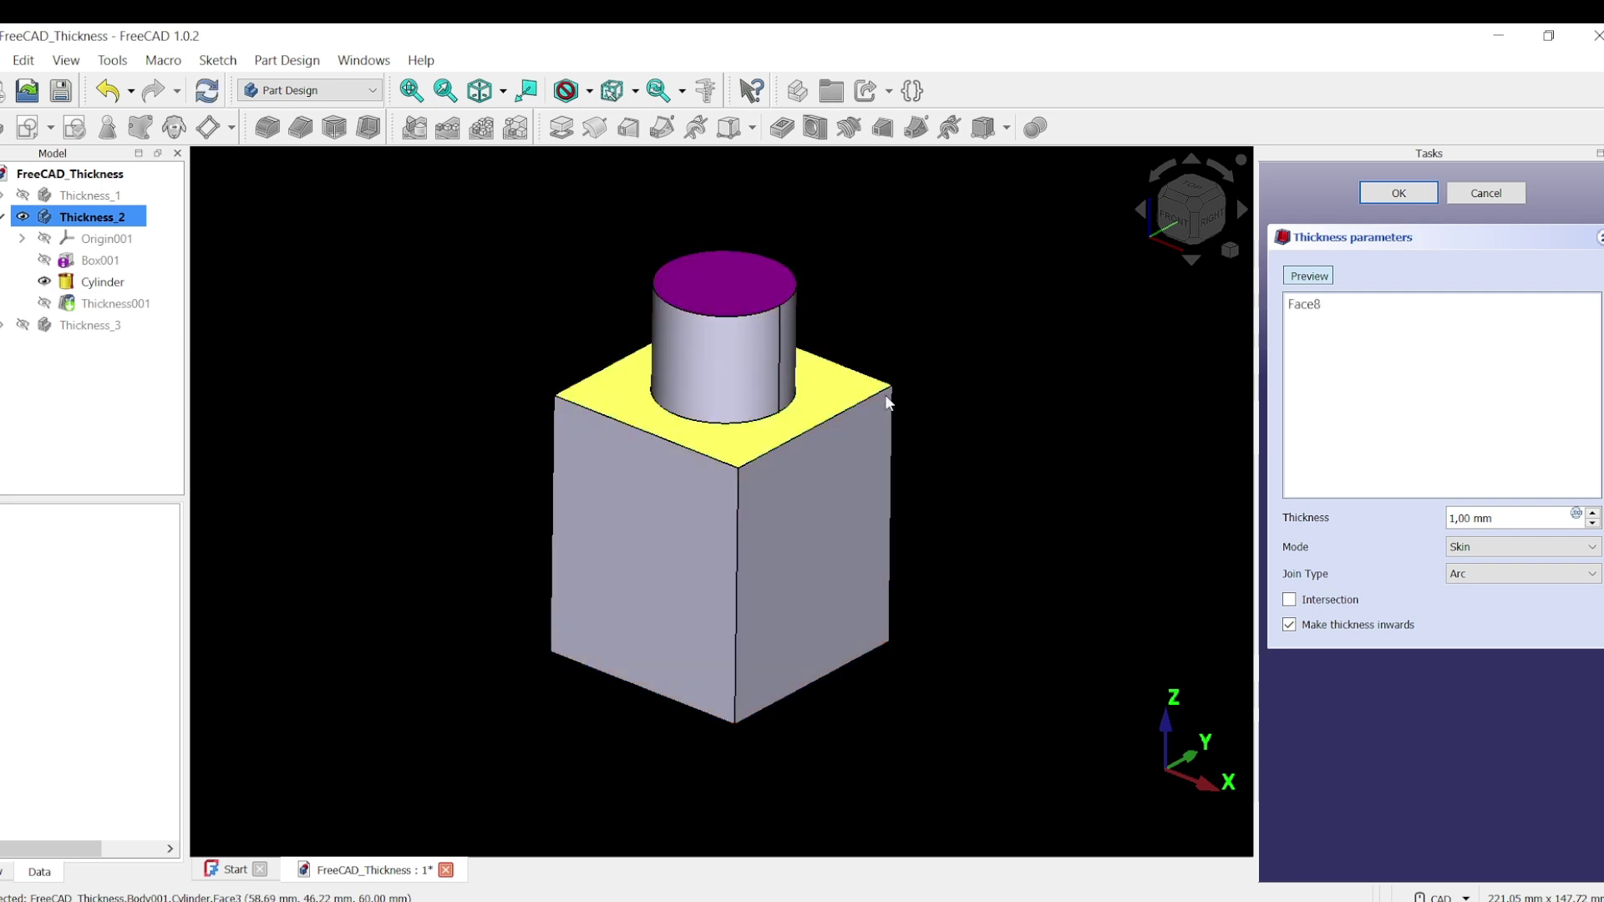
middle_drag(954, 687, 788, 634)
click(763, 611)
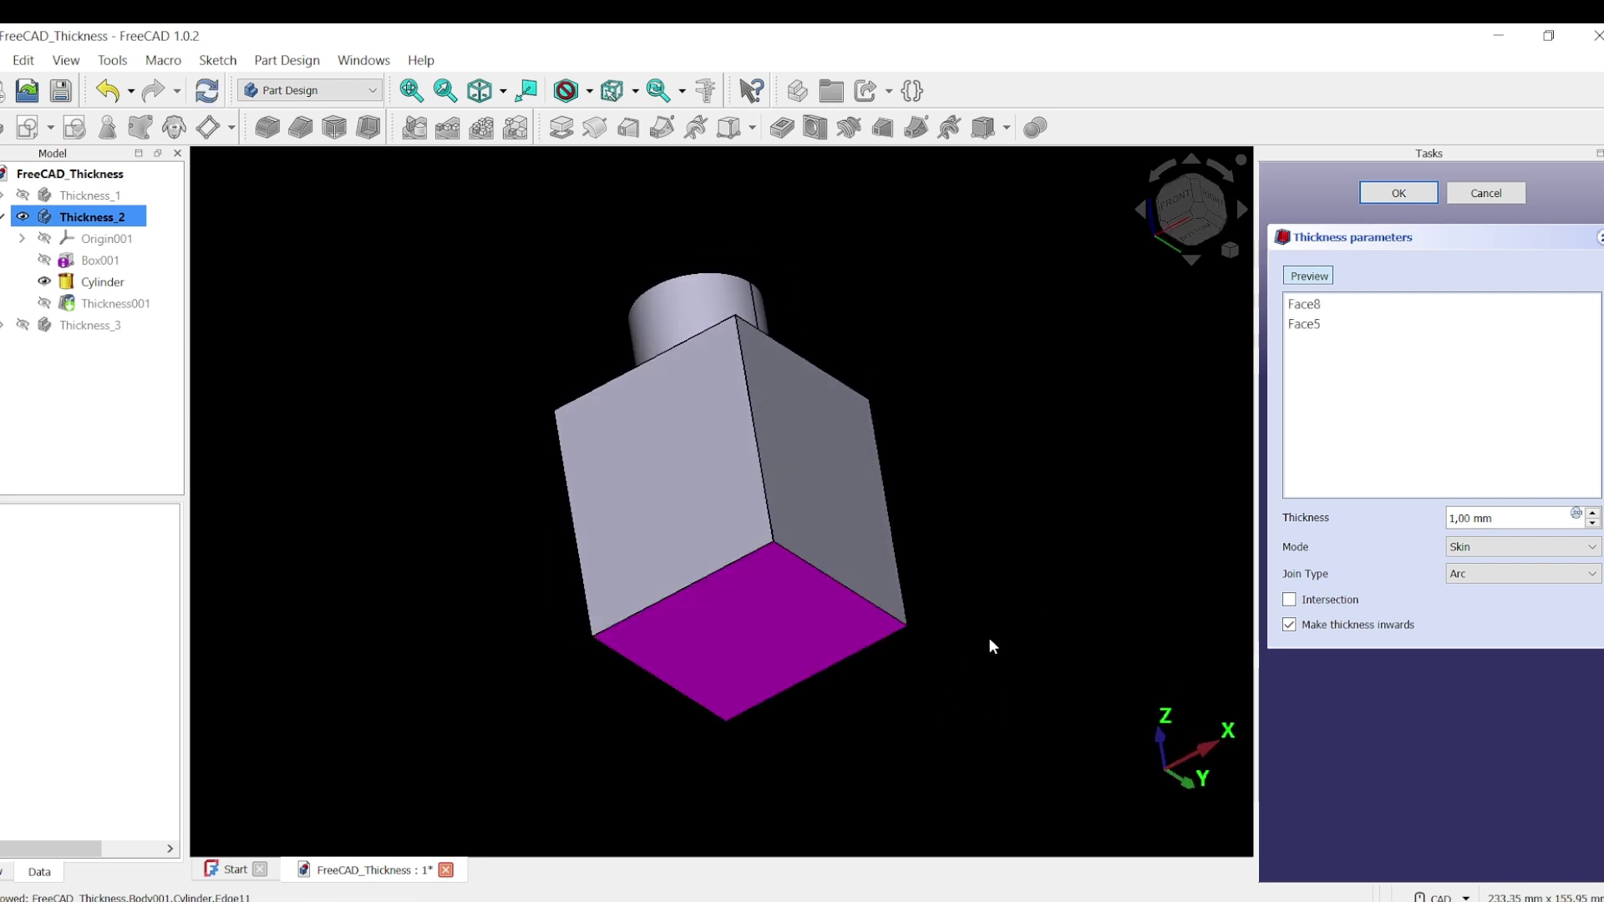
middle_drag(992, 648, 1012, 632)
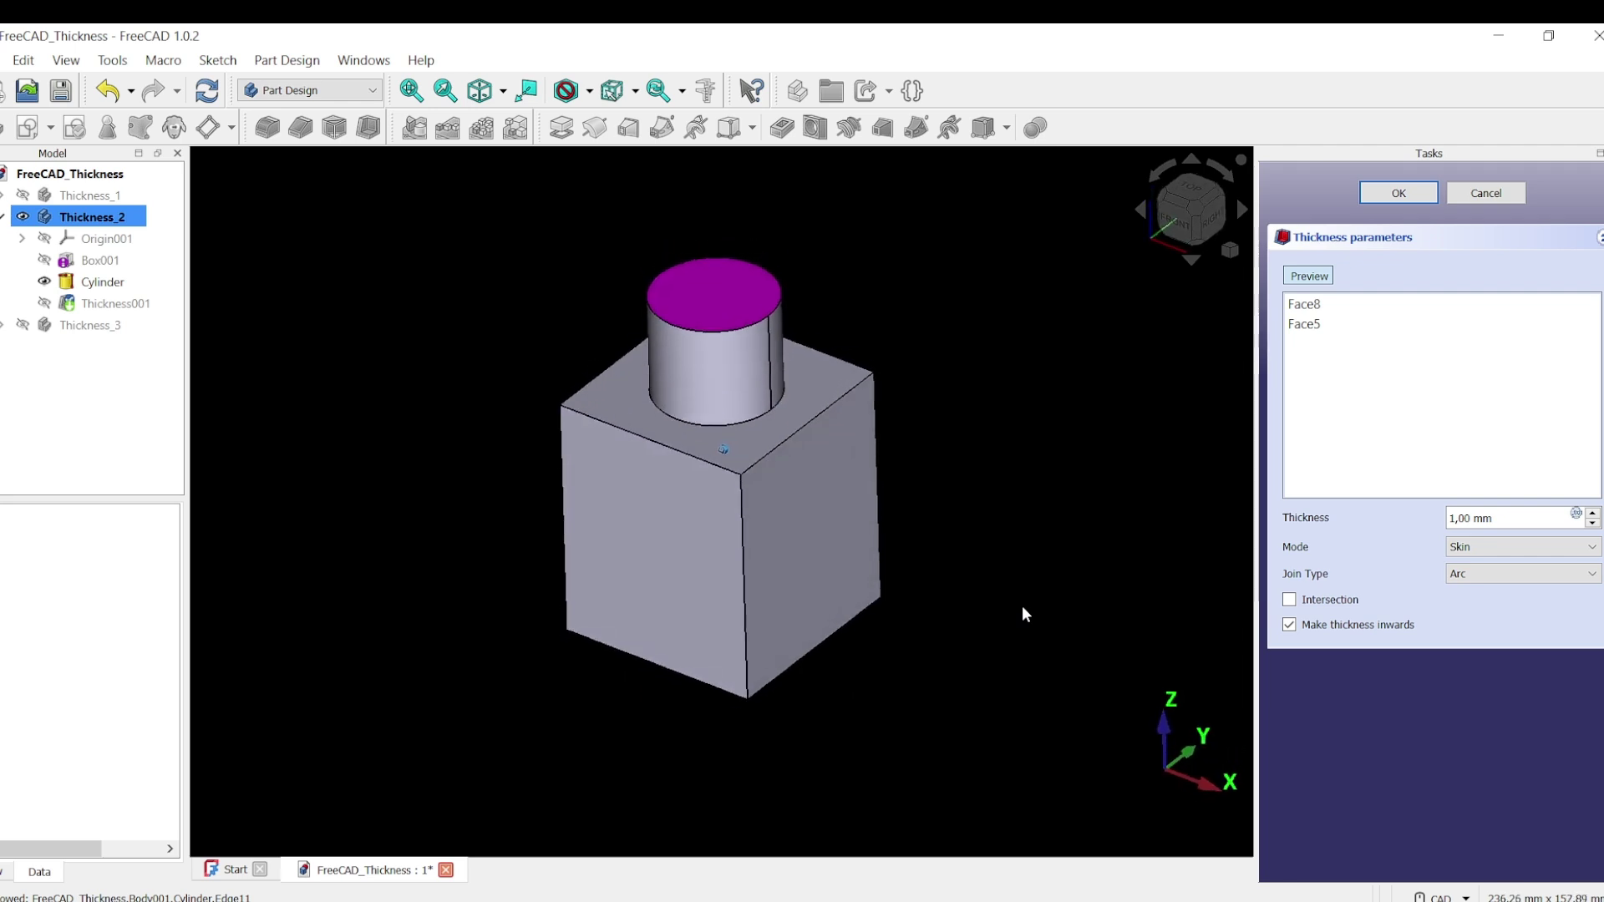
click(1399, 193)
middle_drag(1064, 380, 1027, 553)
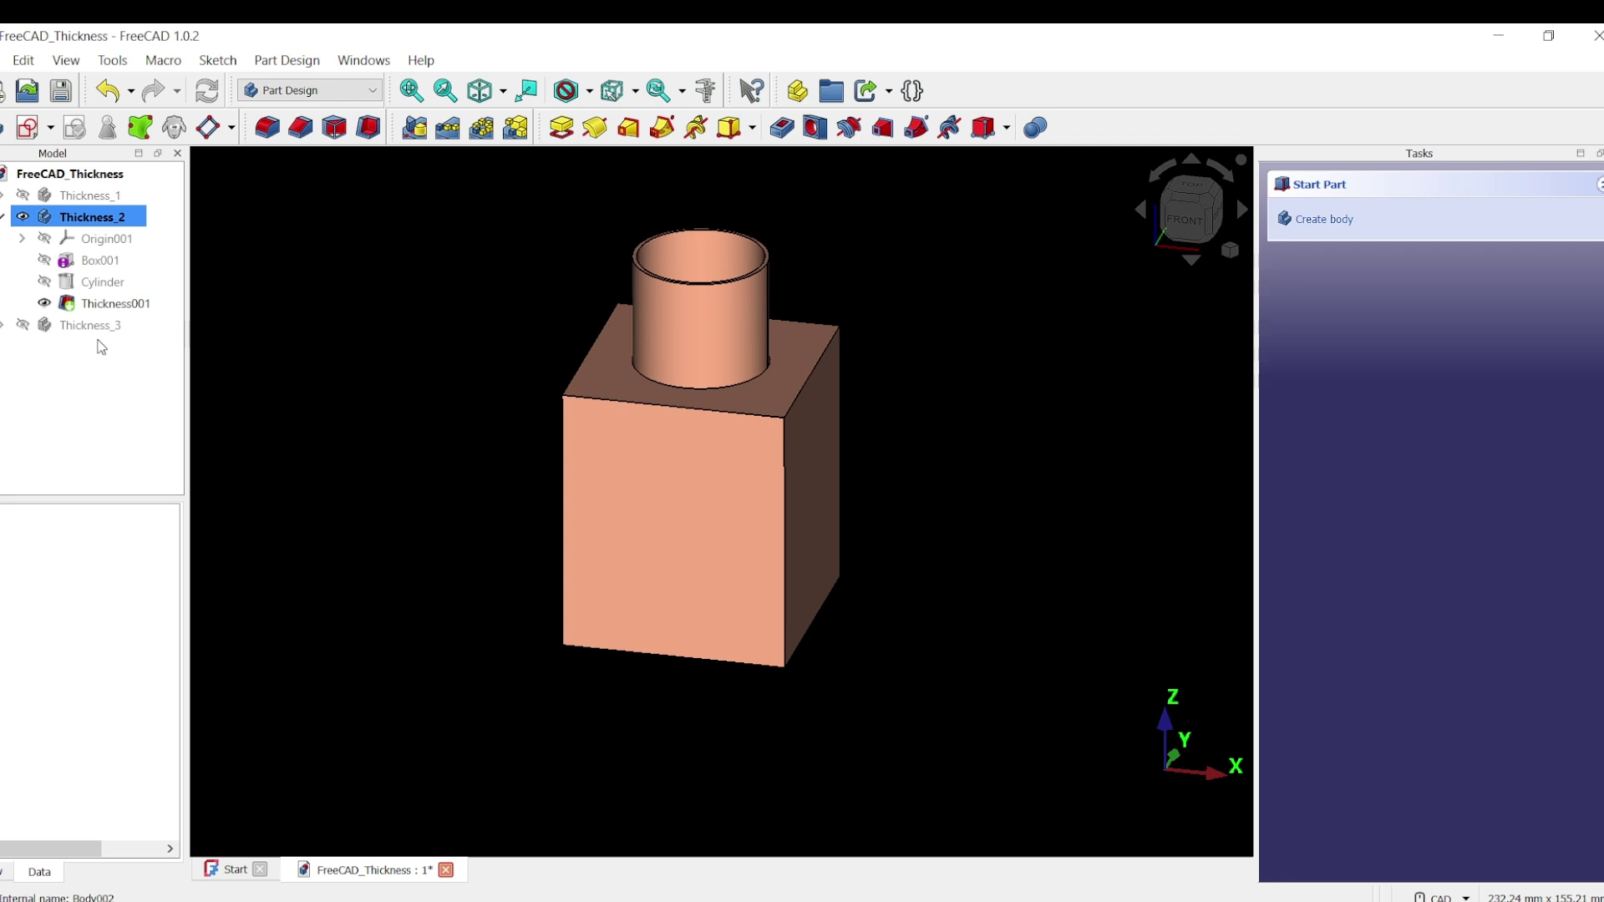
Step: Delete the thickness feature from the Thickness_2 body
click(138, 306)
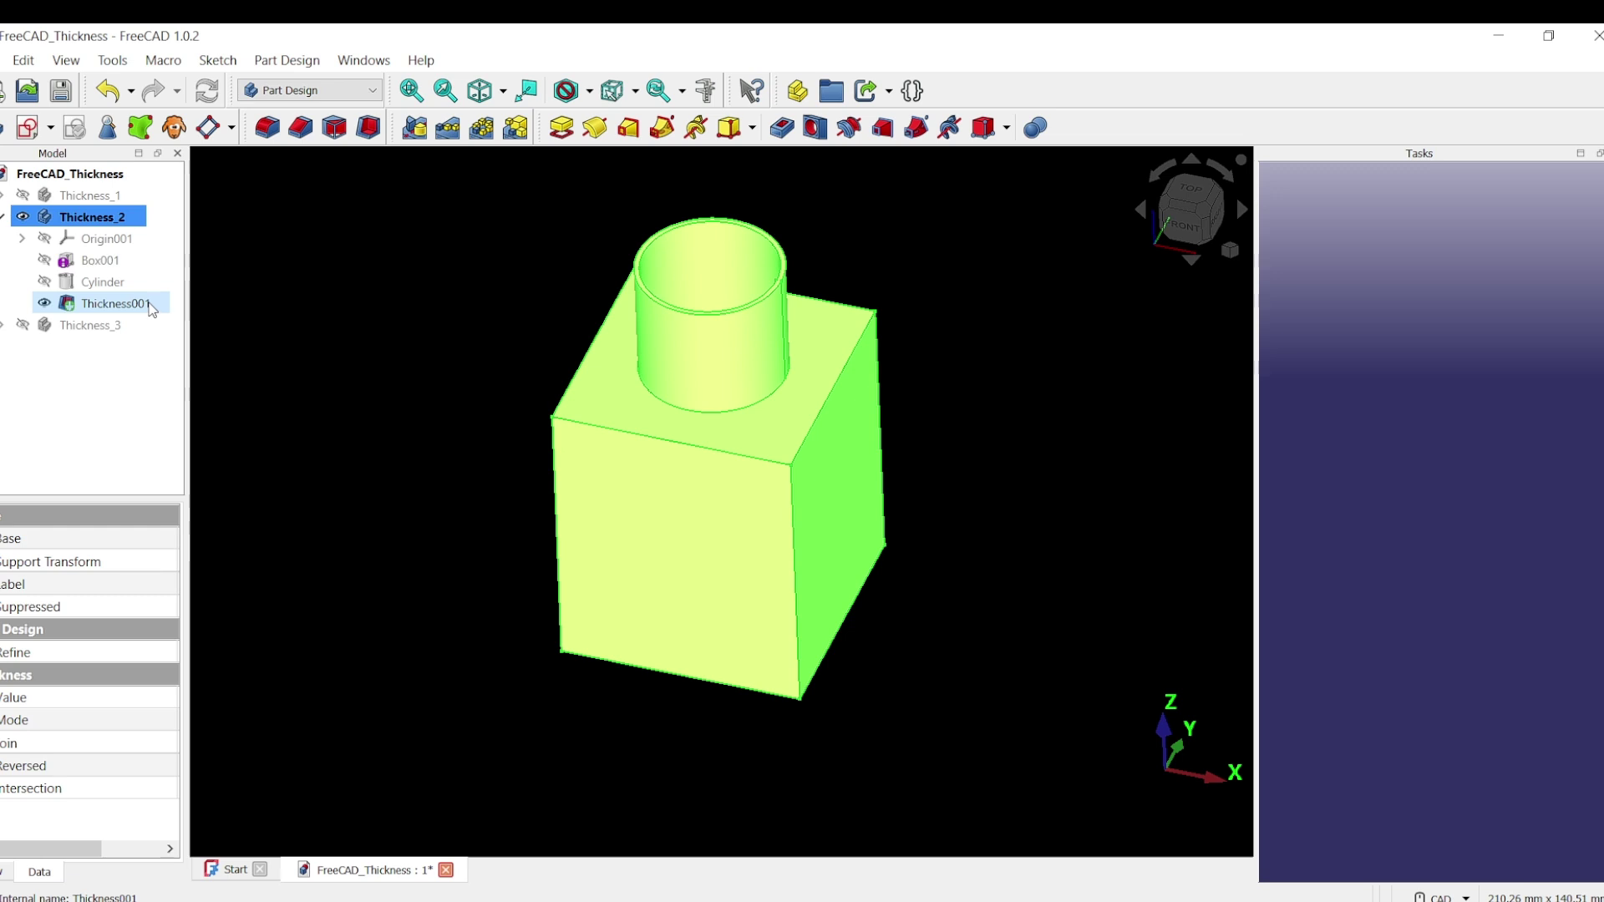
key(Delete)
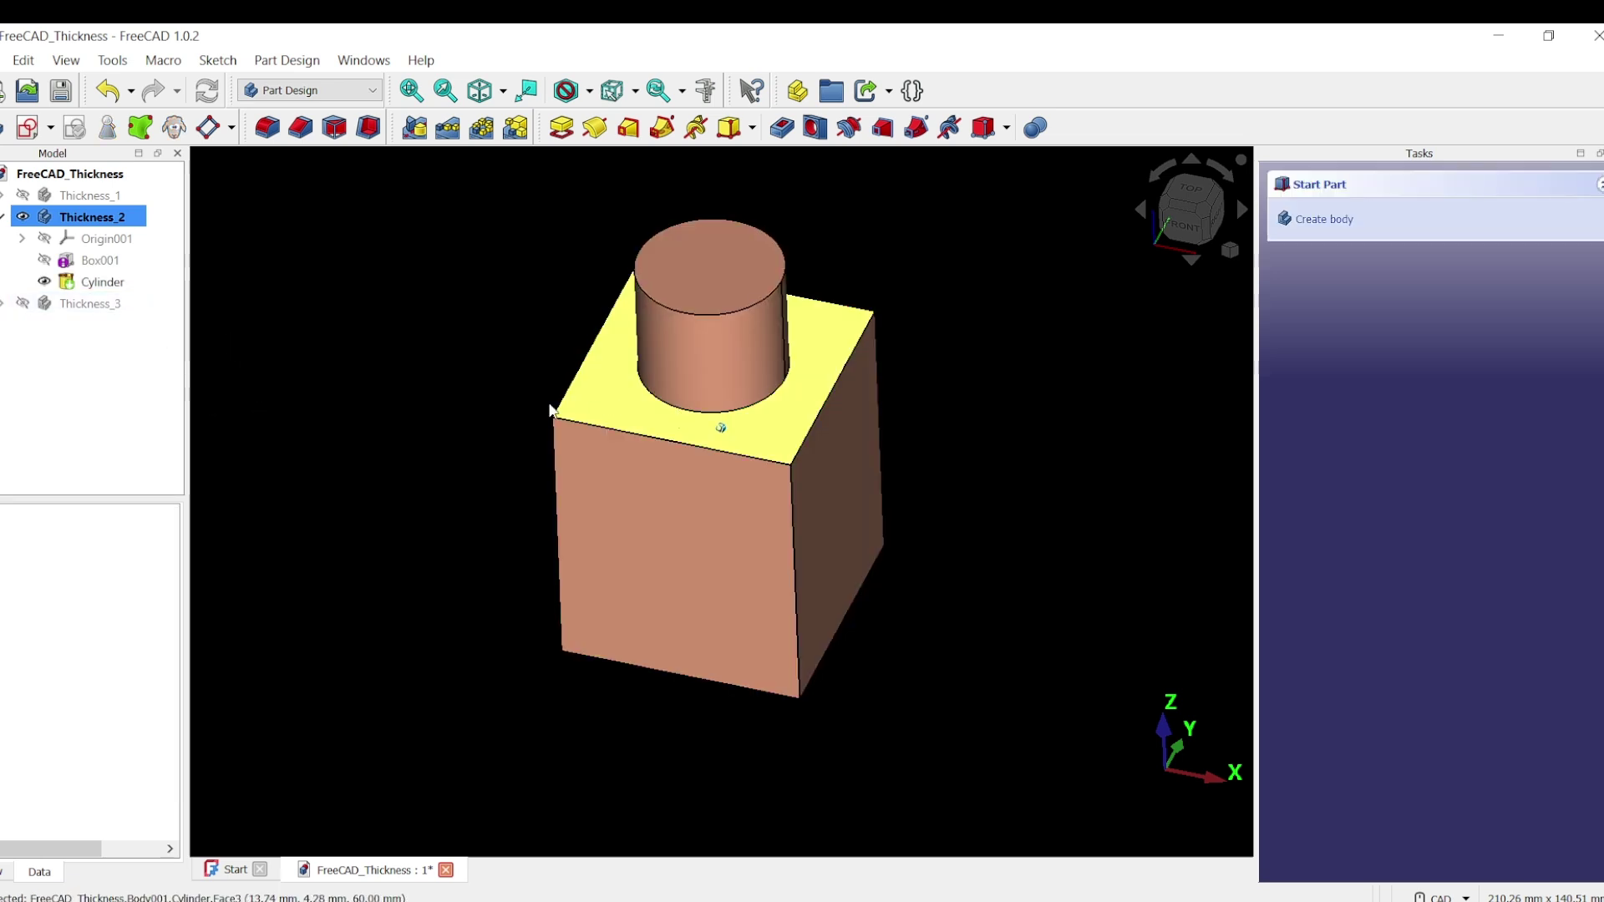
scroll(418, 366, up, 2)
key(0)
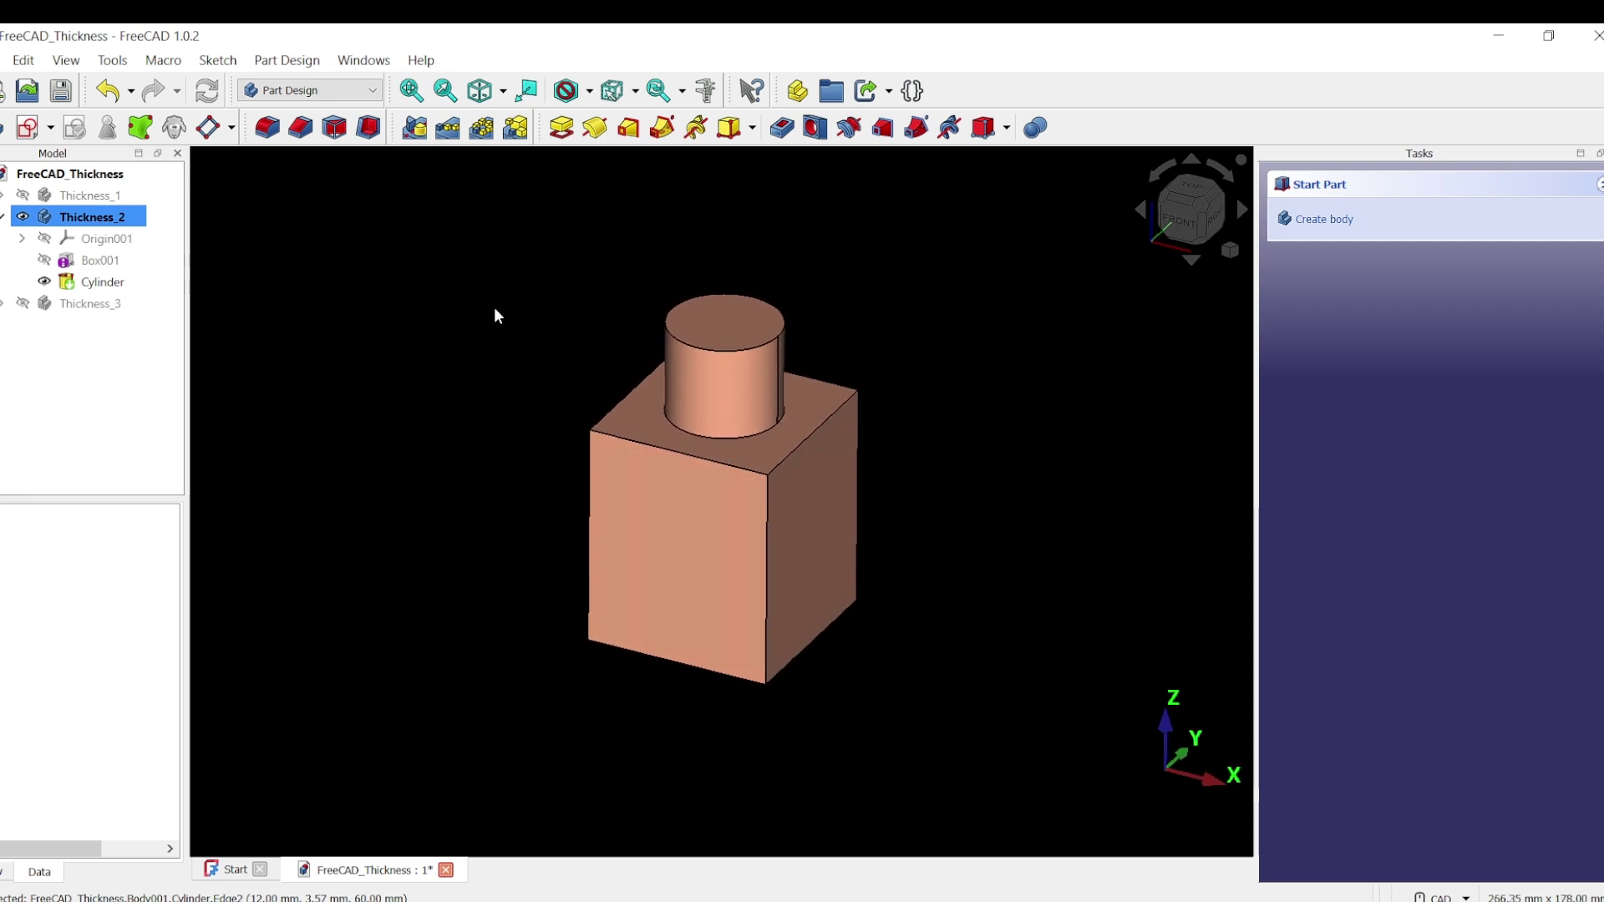
Step: Apply a 2 mm inward Thickness to Thickness_2, opening the cylinder's top face and the box's right side face
click(369, 128)
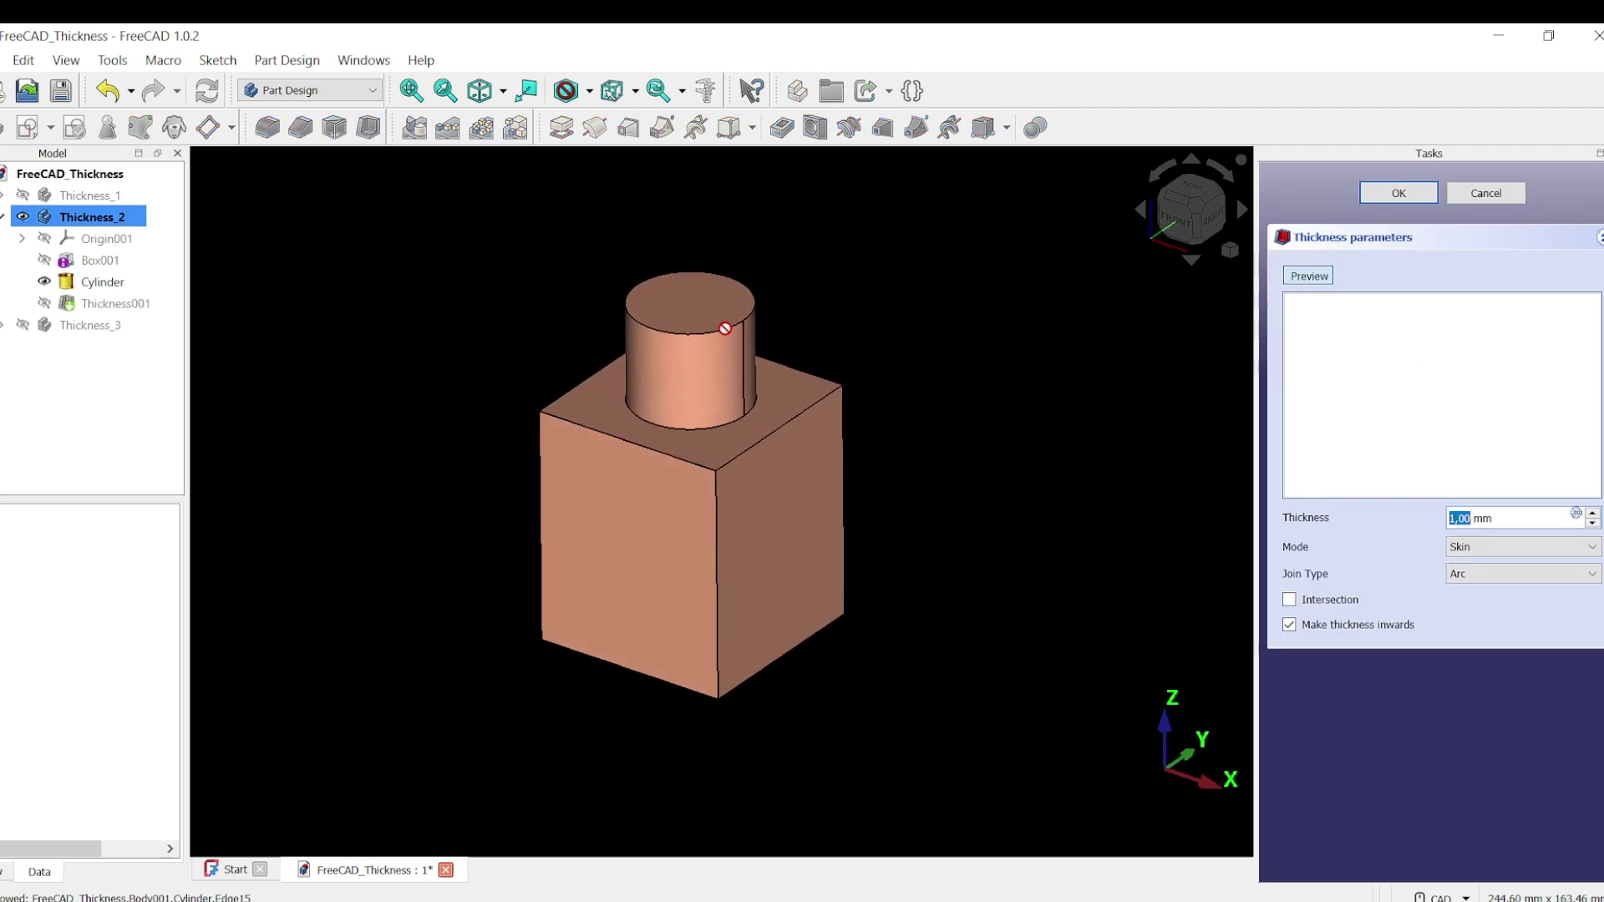
click(706, 310)
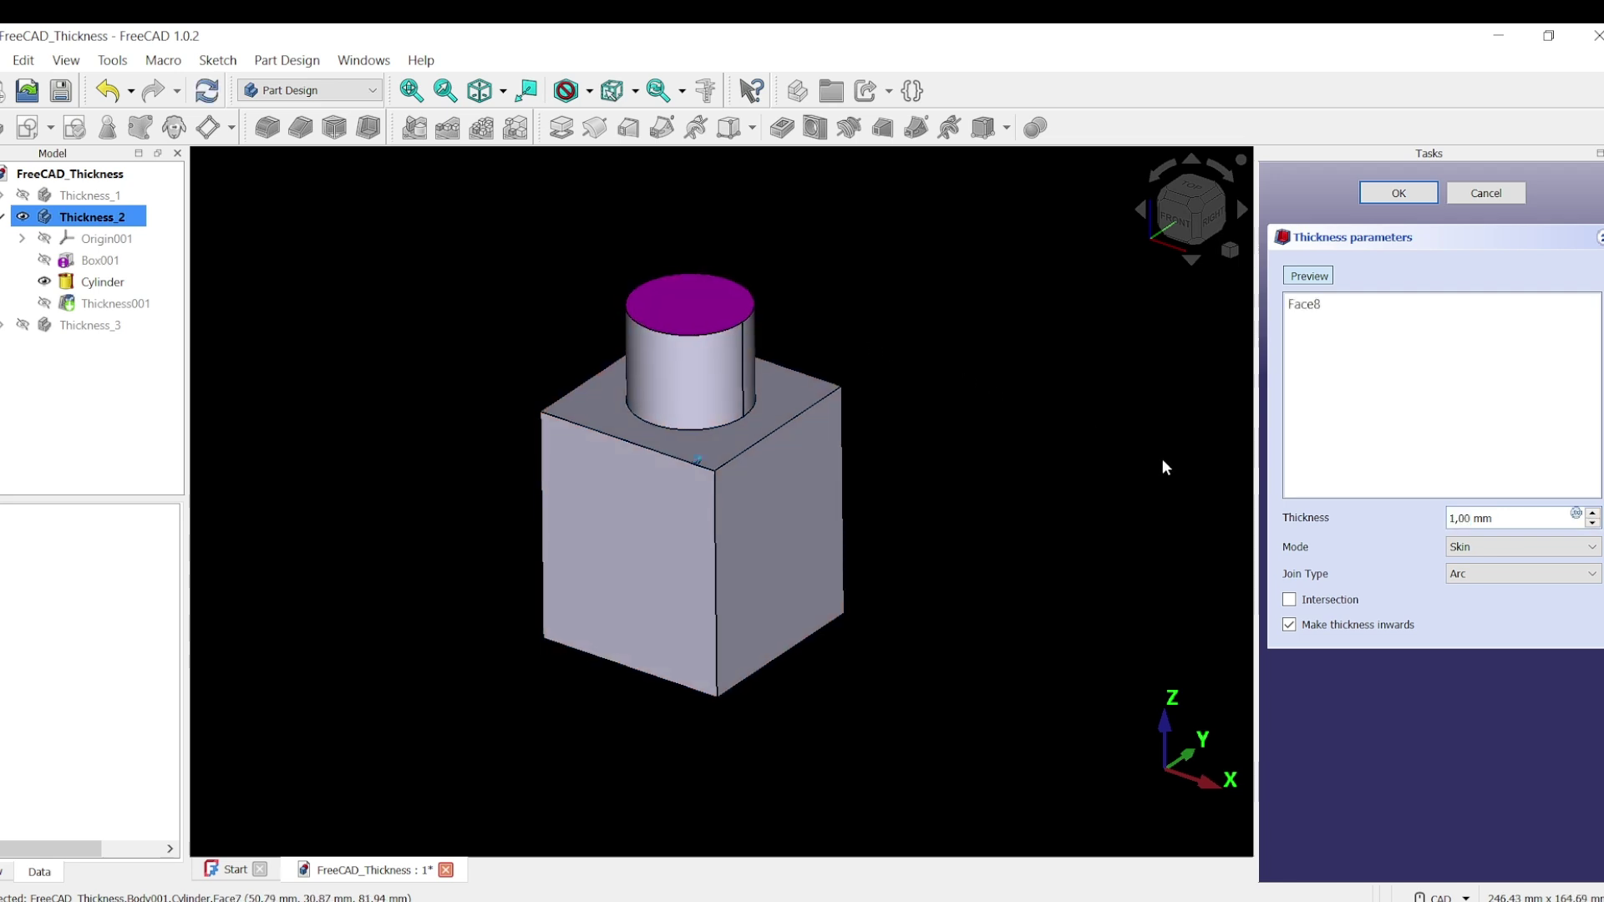
click(752, 521)
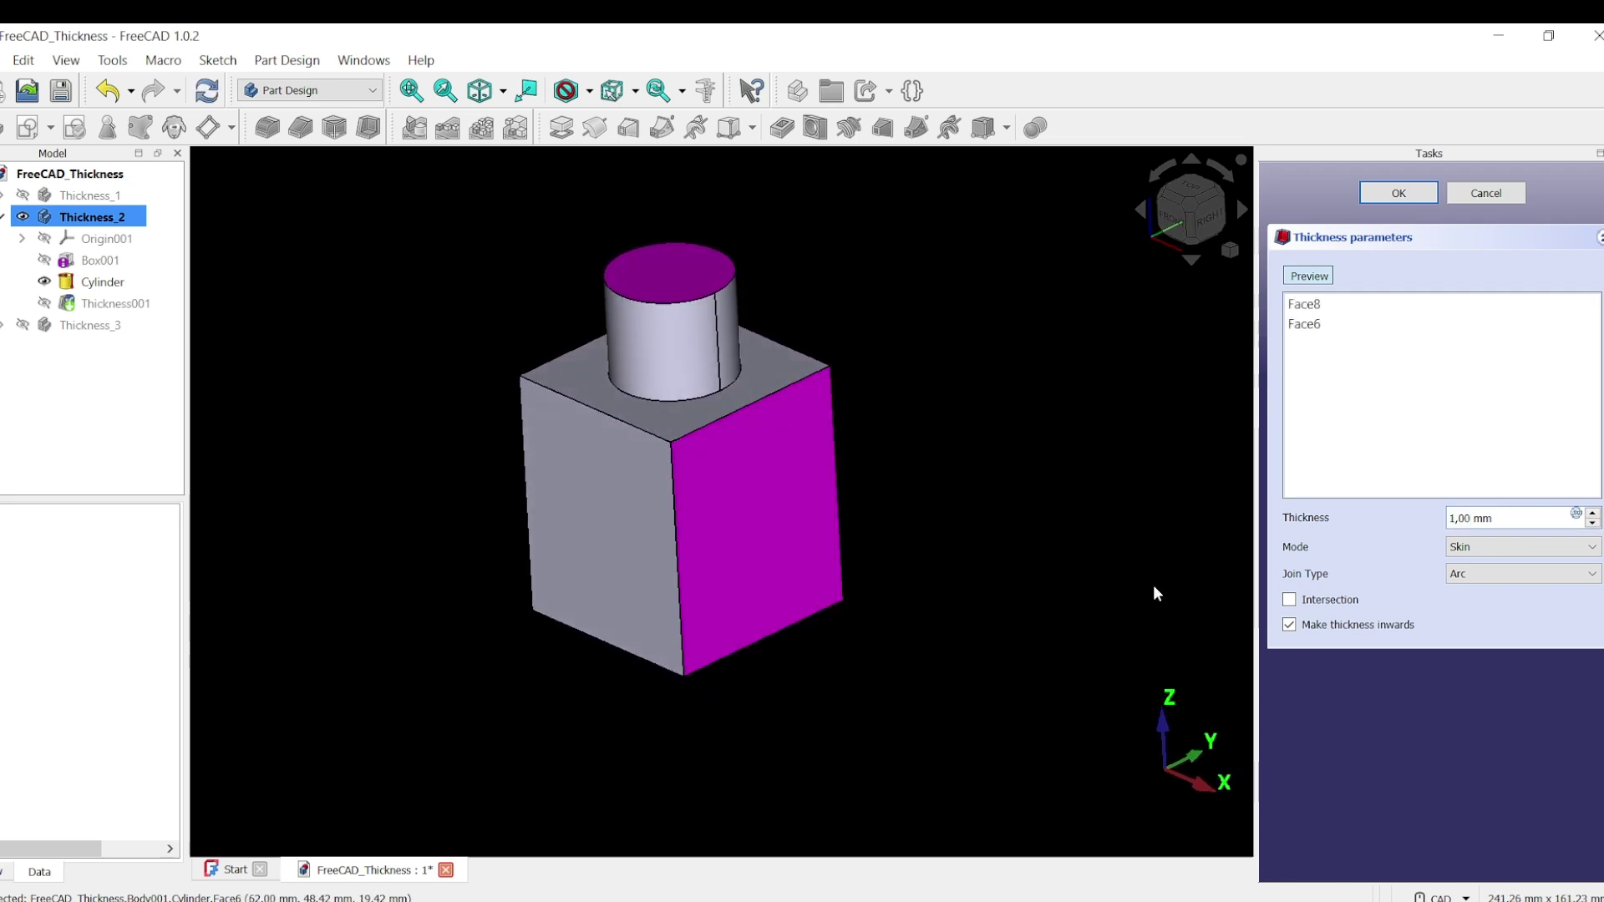
click(1452, 520)
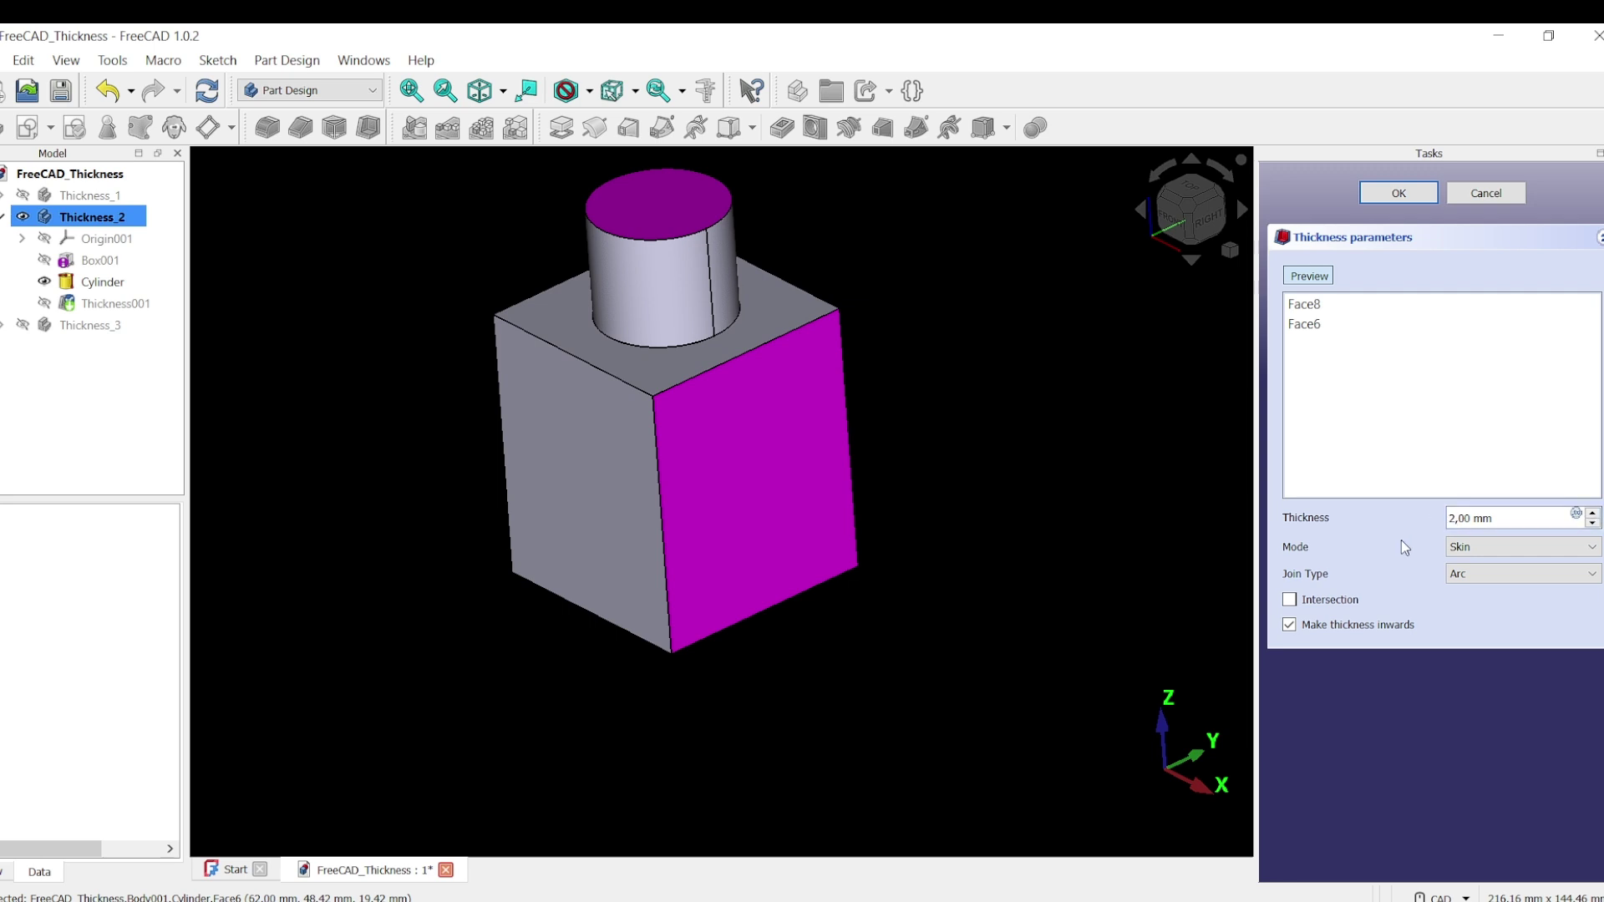
click(1412, 198)
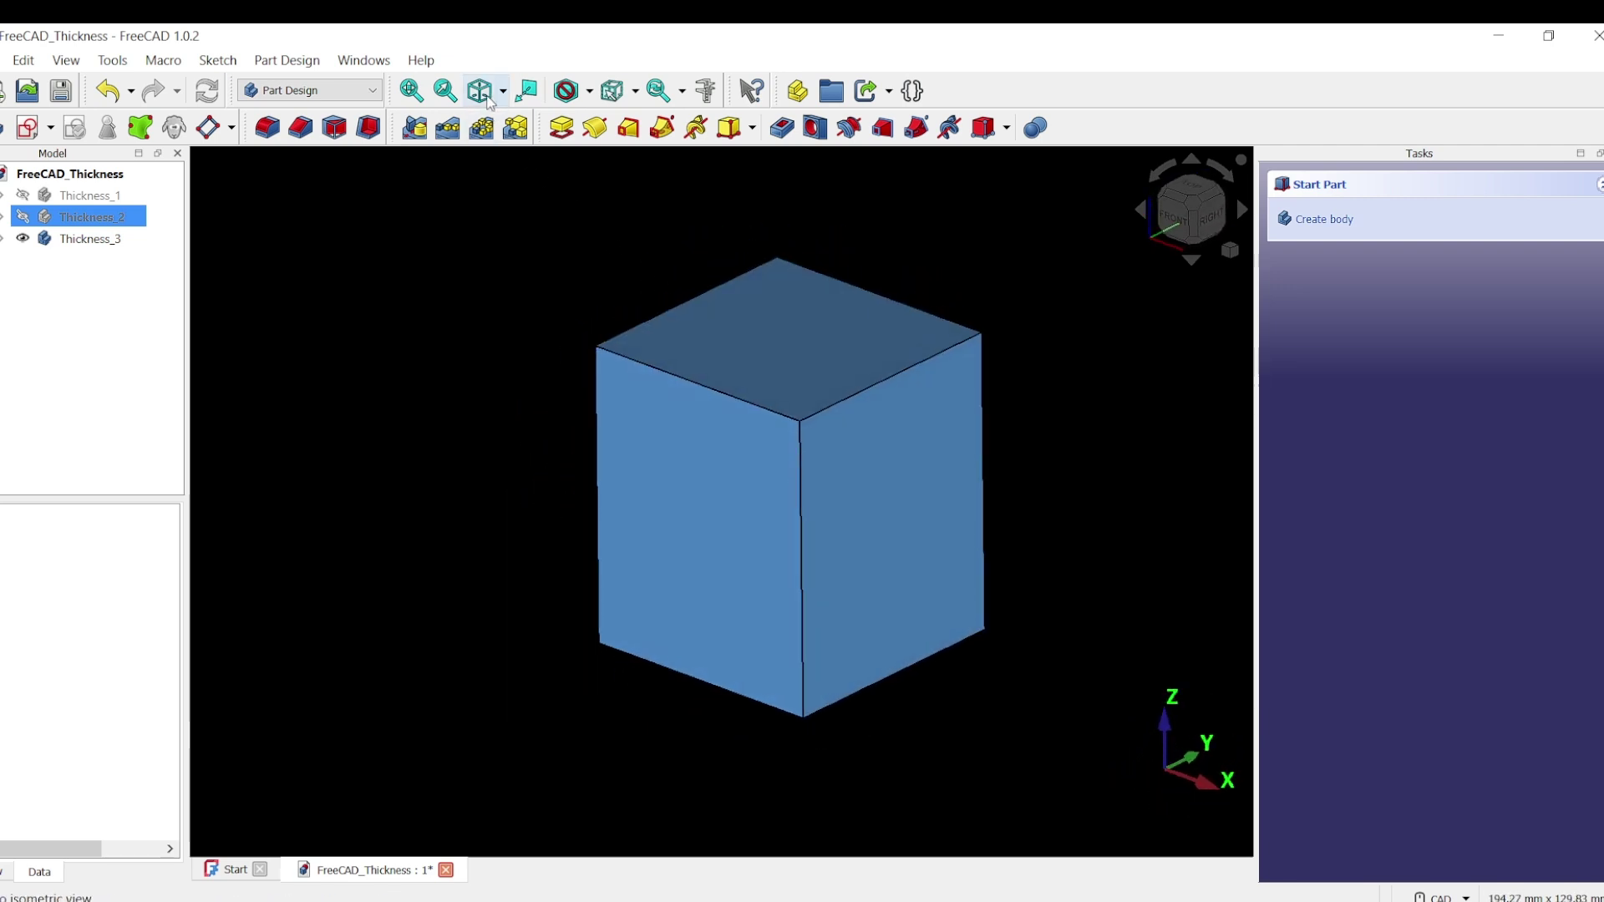
Step: Make Thickness_3 the active body and clear its selection
click(480, 91)
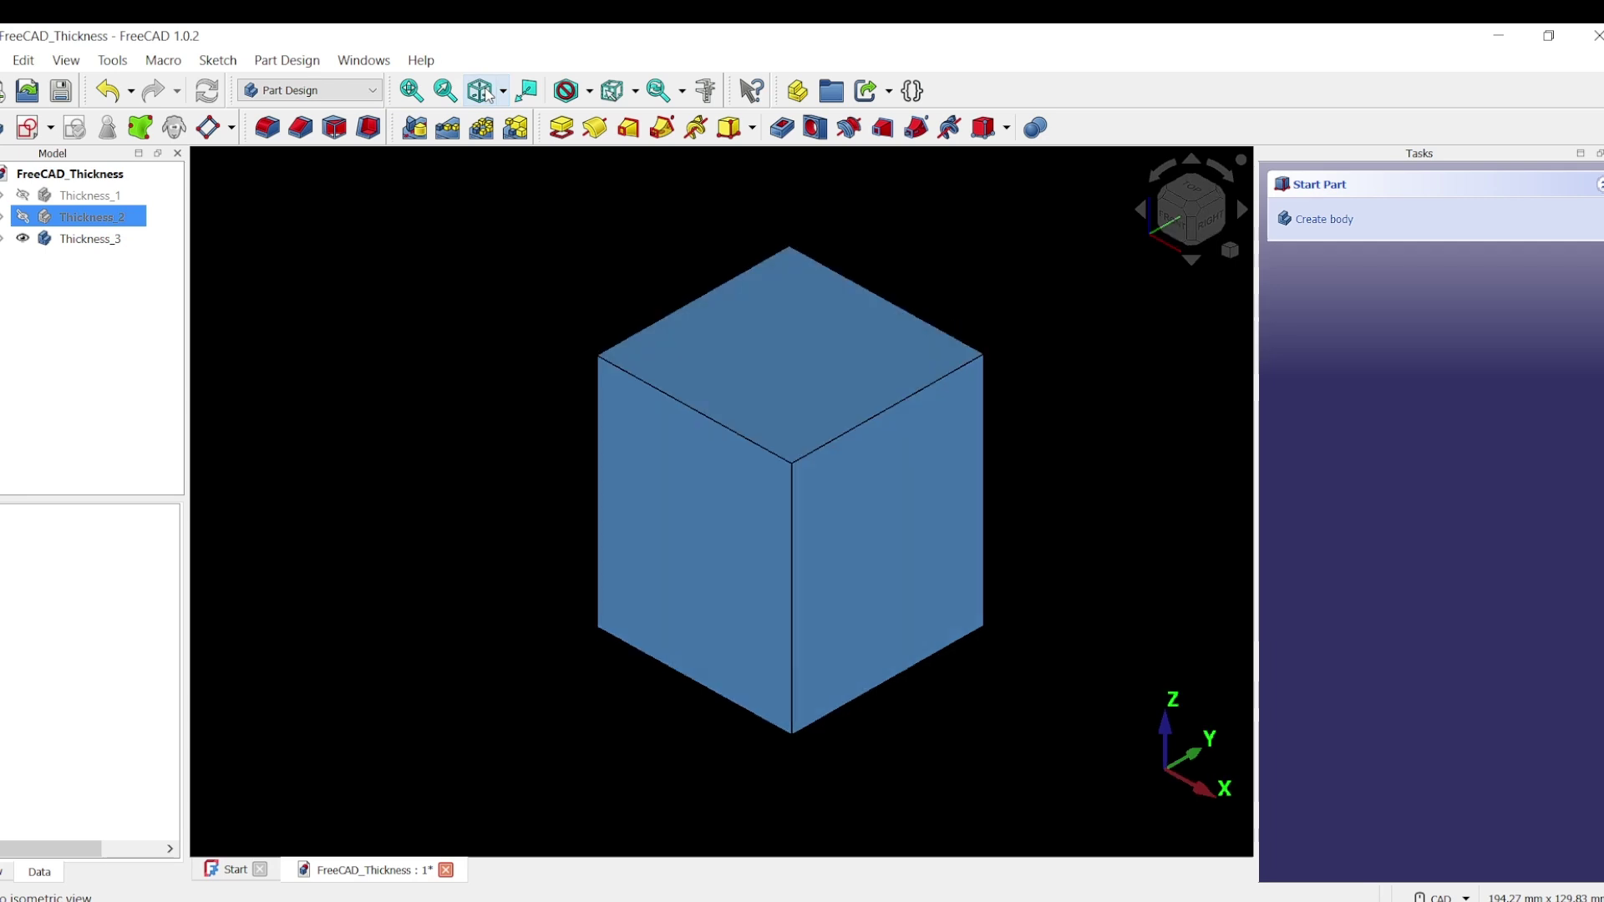
ctrl+click(90, 239)
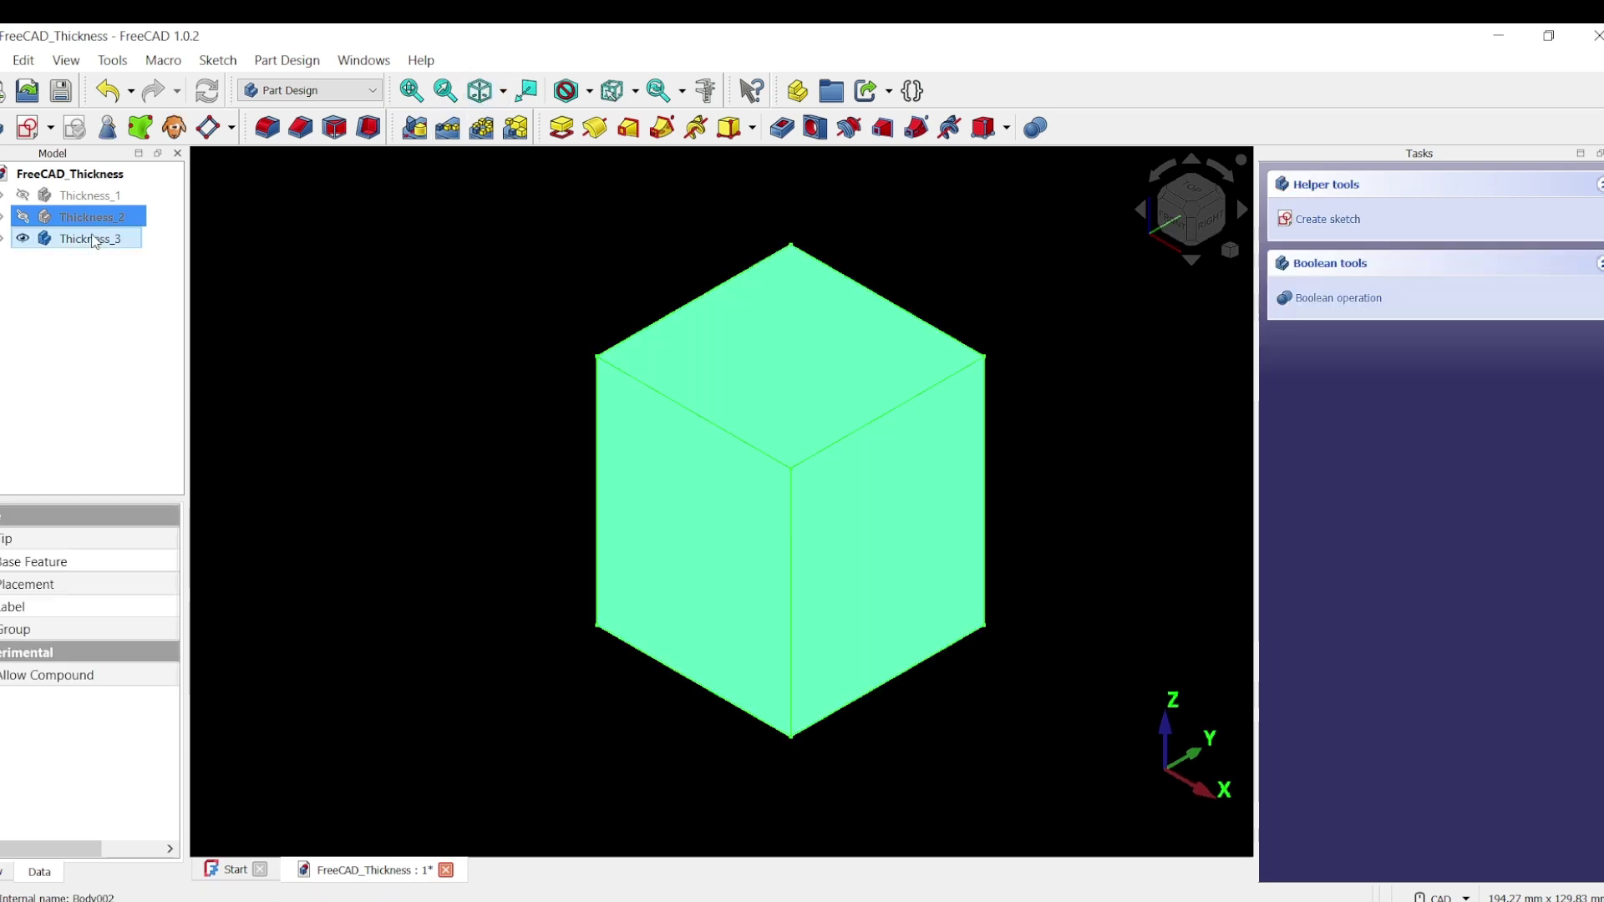
right_click(93, 242)
click(240, 249)
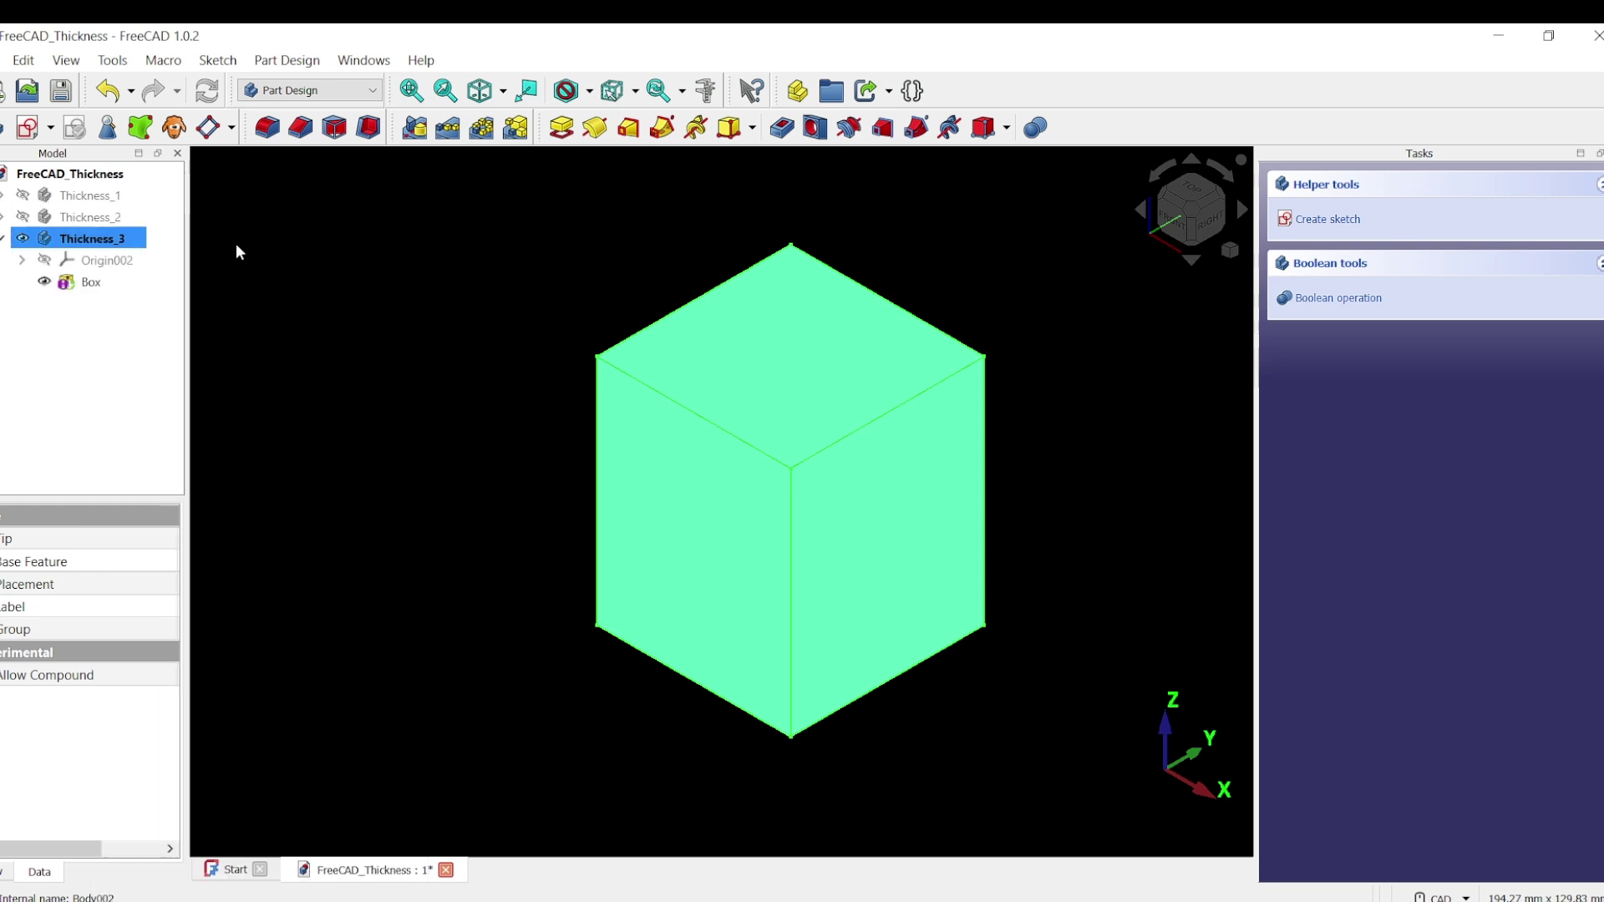
click(419, 384)
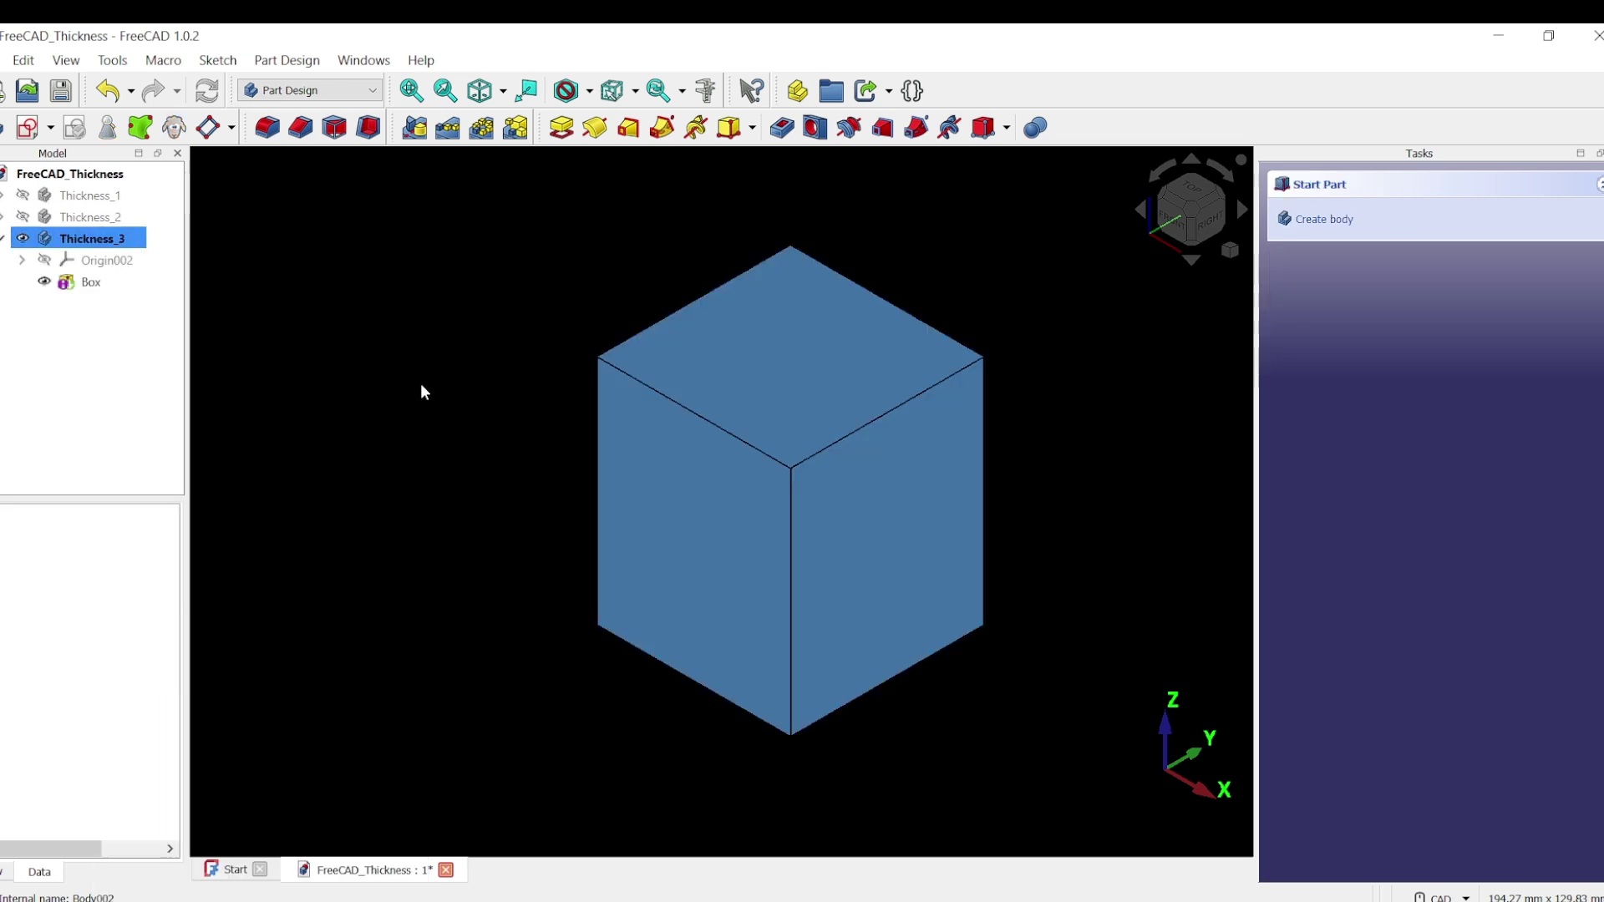
Step: Fillet the two vertical edges of the box's left side face with a 5 mm radius
click(268, 128)
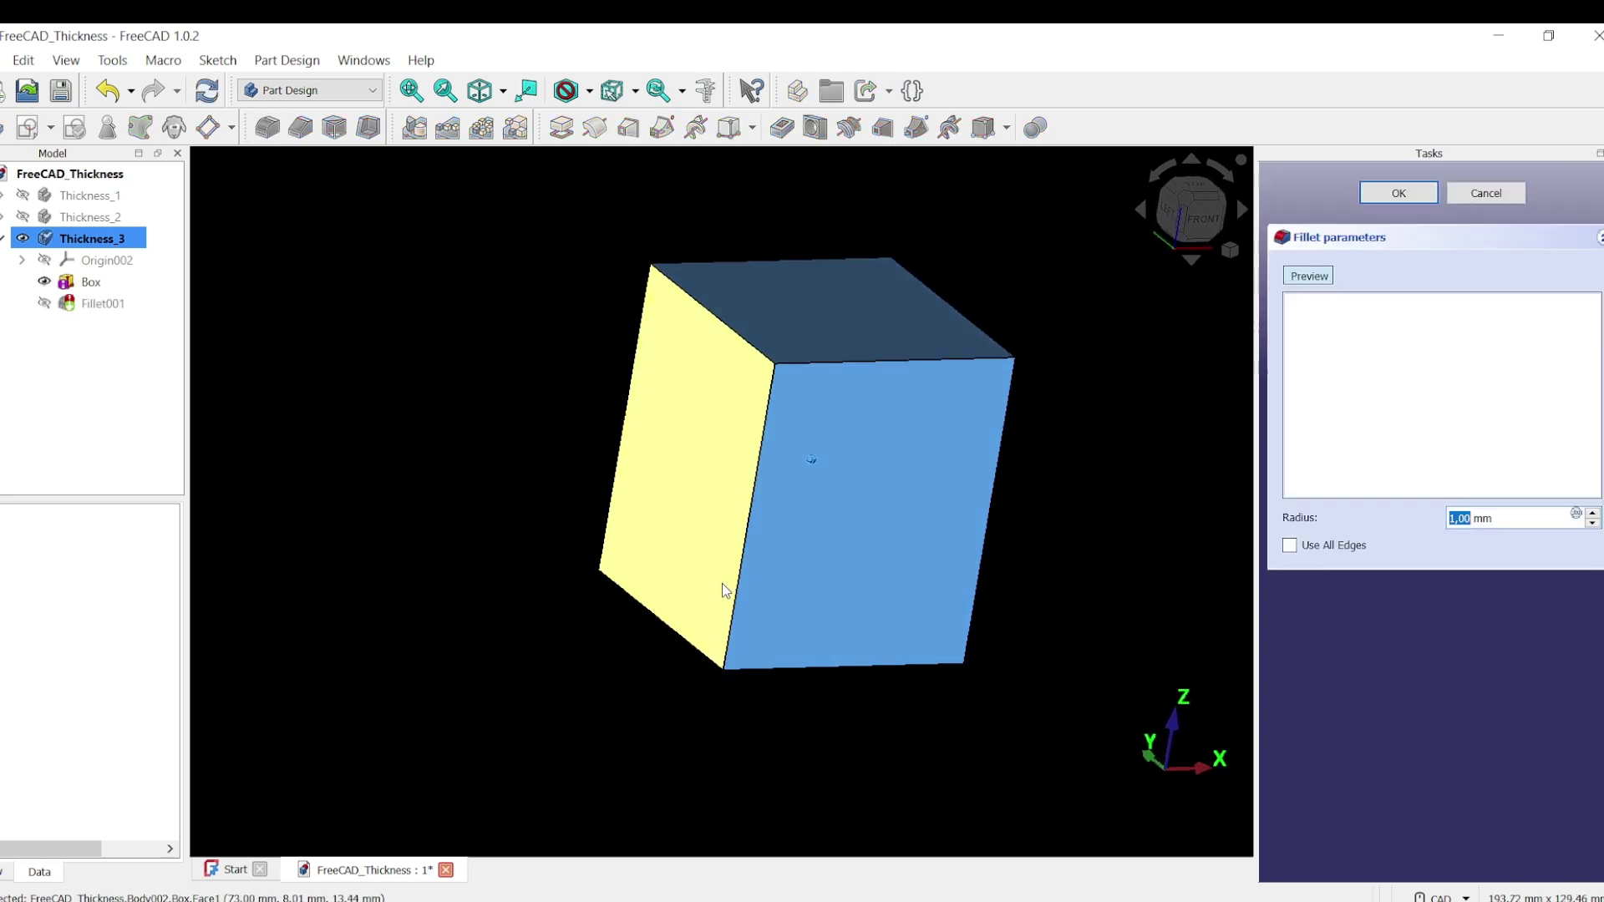
click(759, 497)
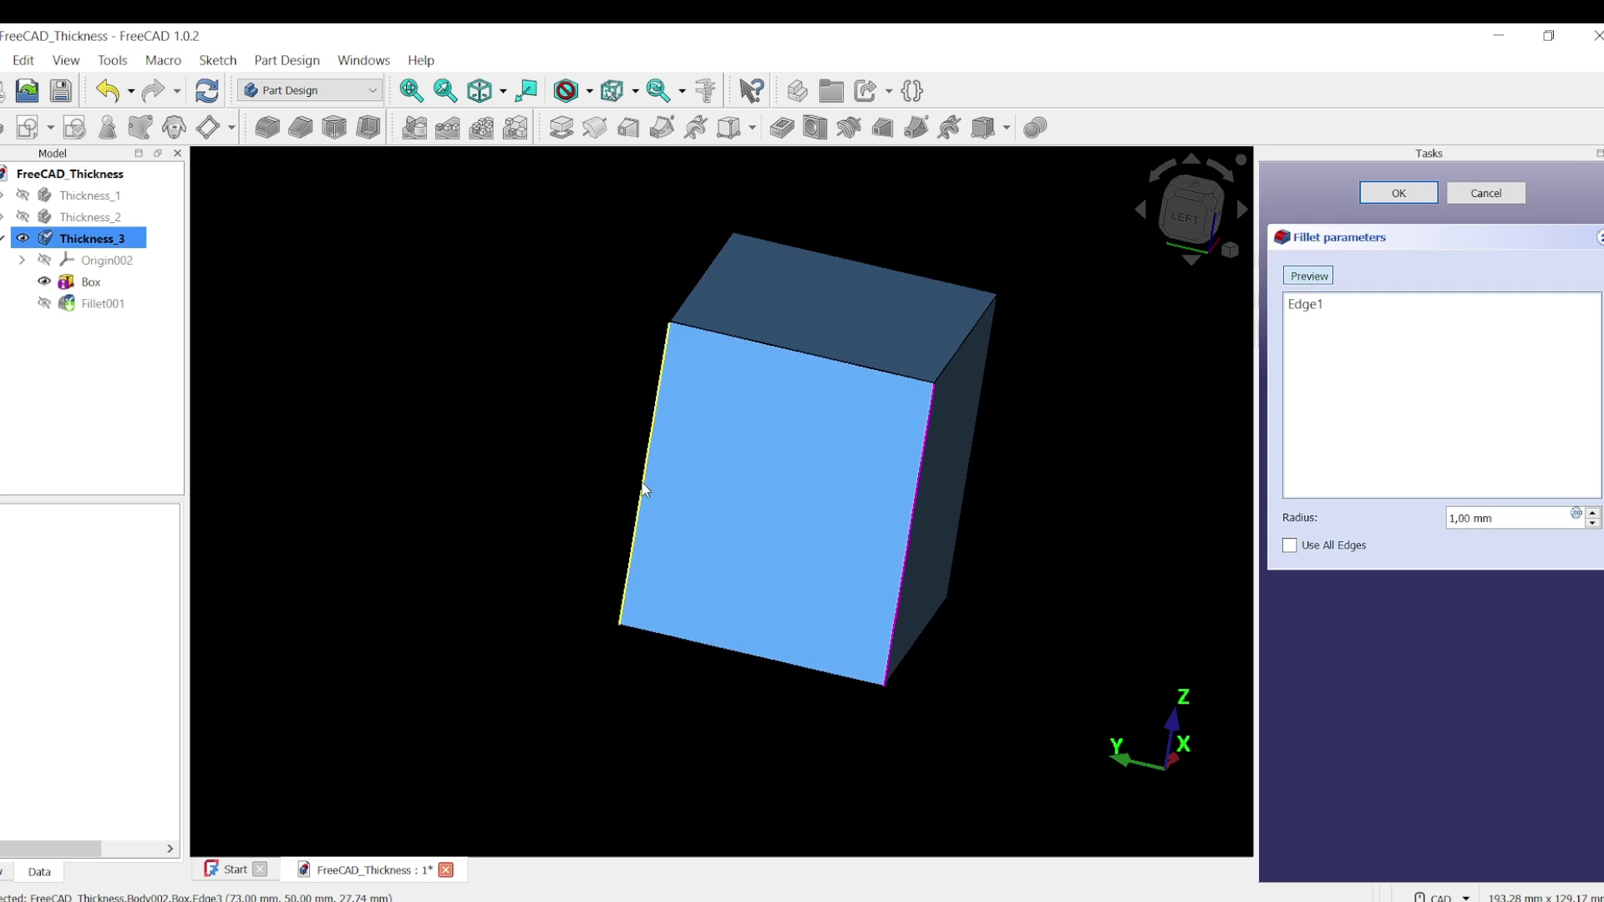
click(646, 498)
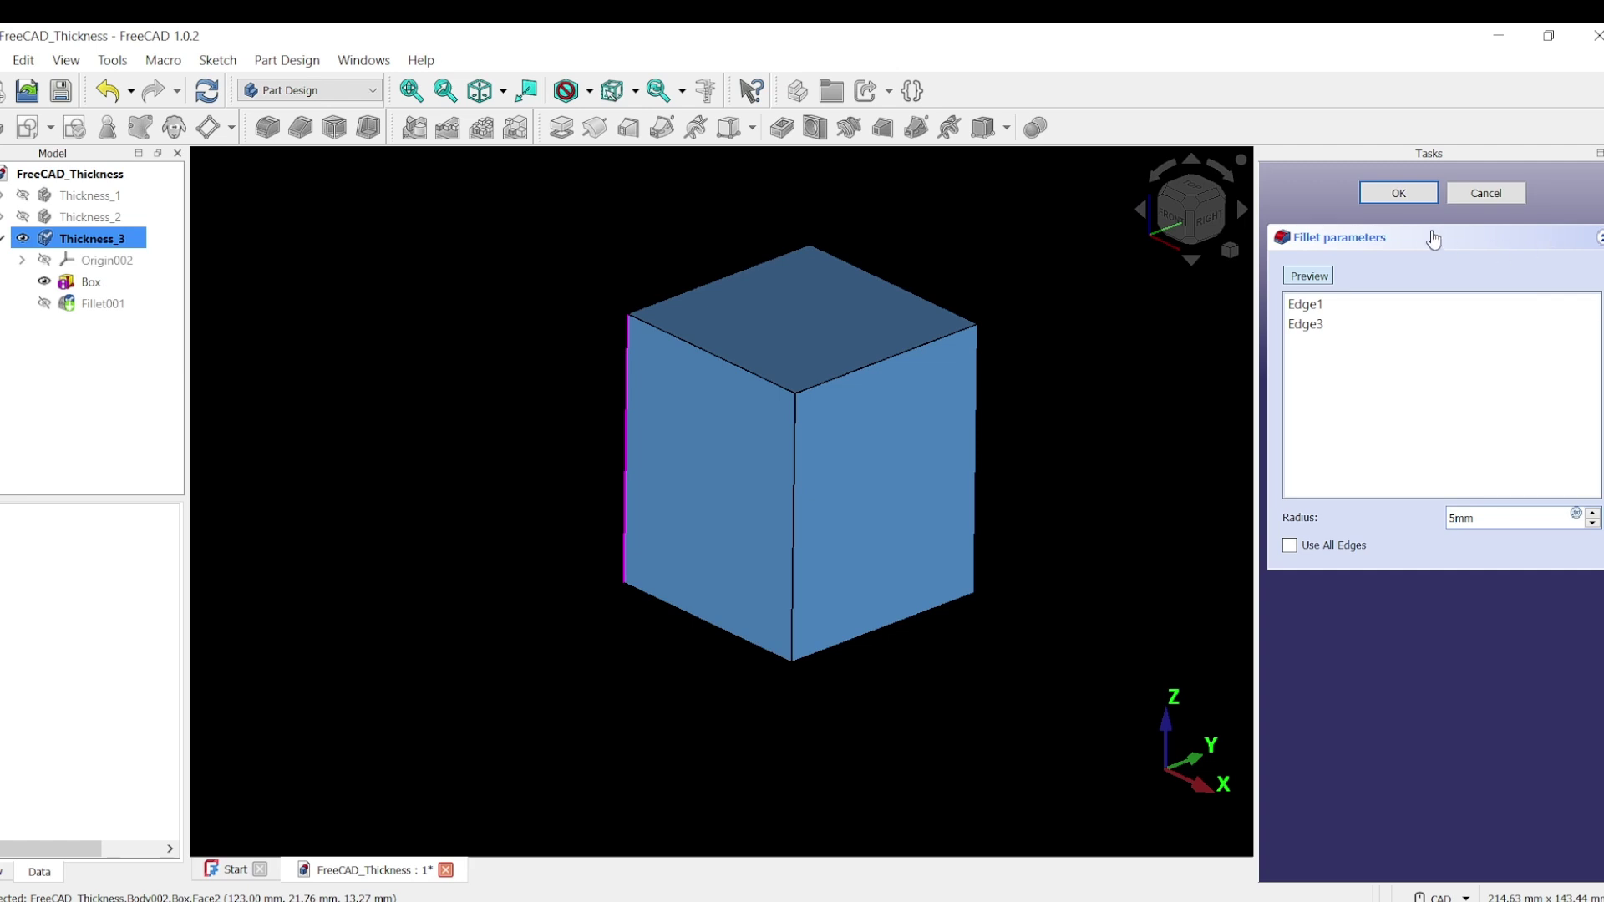
click(1398, 193)
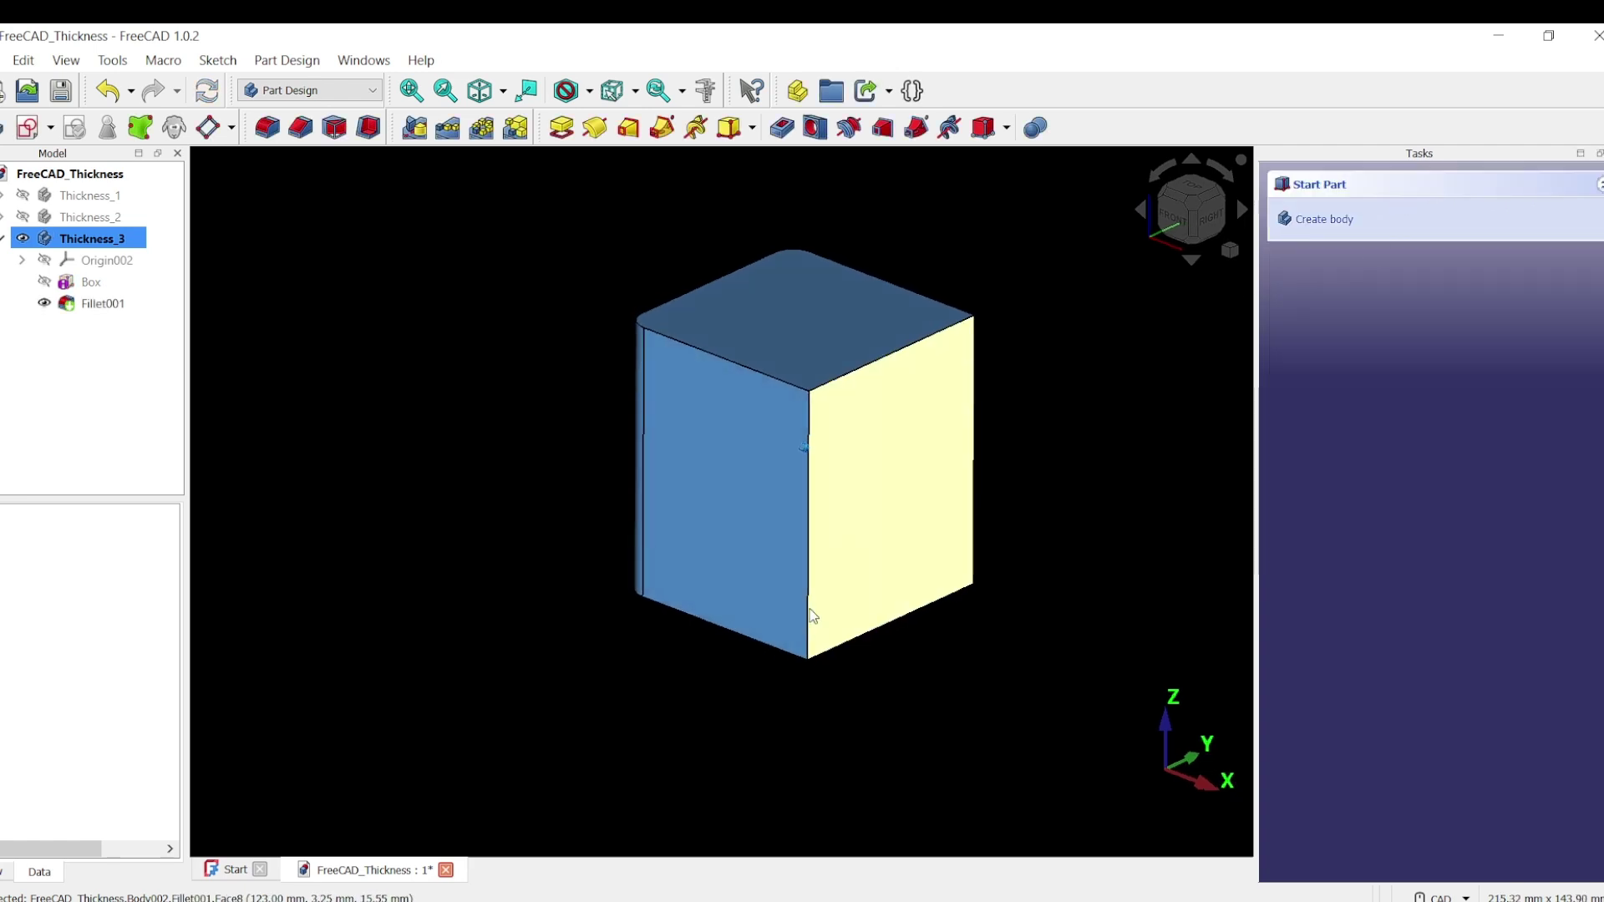
Step: Apply a 1 mm inward Thickness to the filleted box, opening its top, right side and bottom faces
middle_drag(810, 610, 1054, 677)
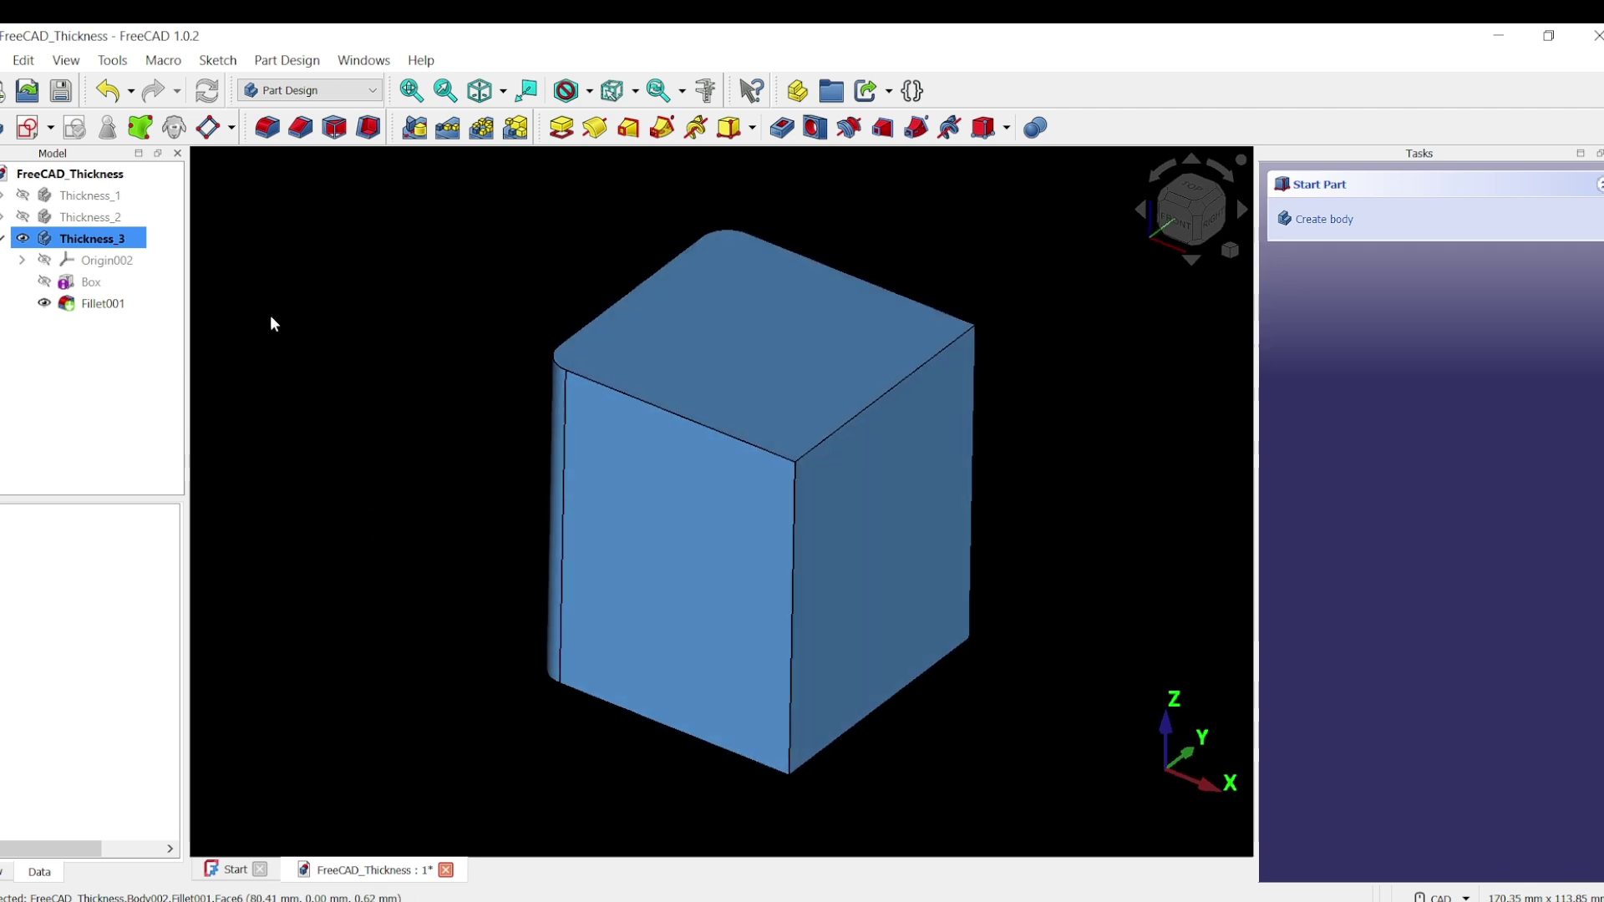
click(285, 61)
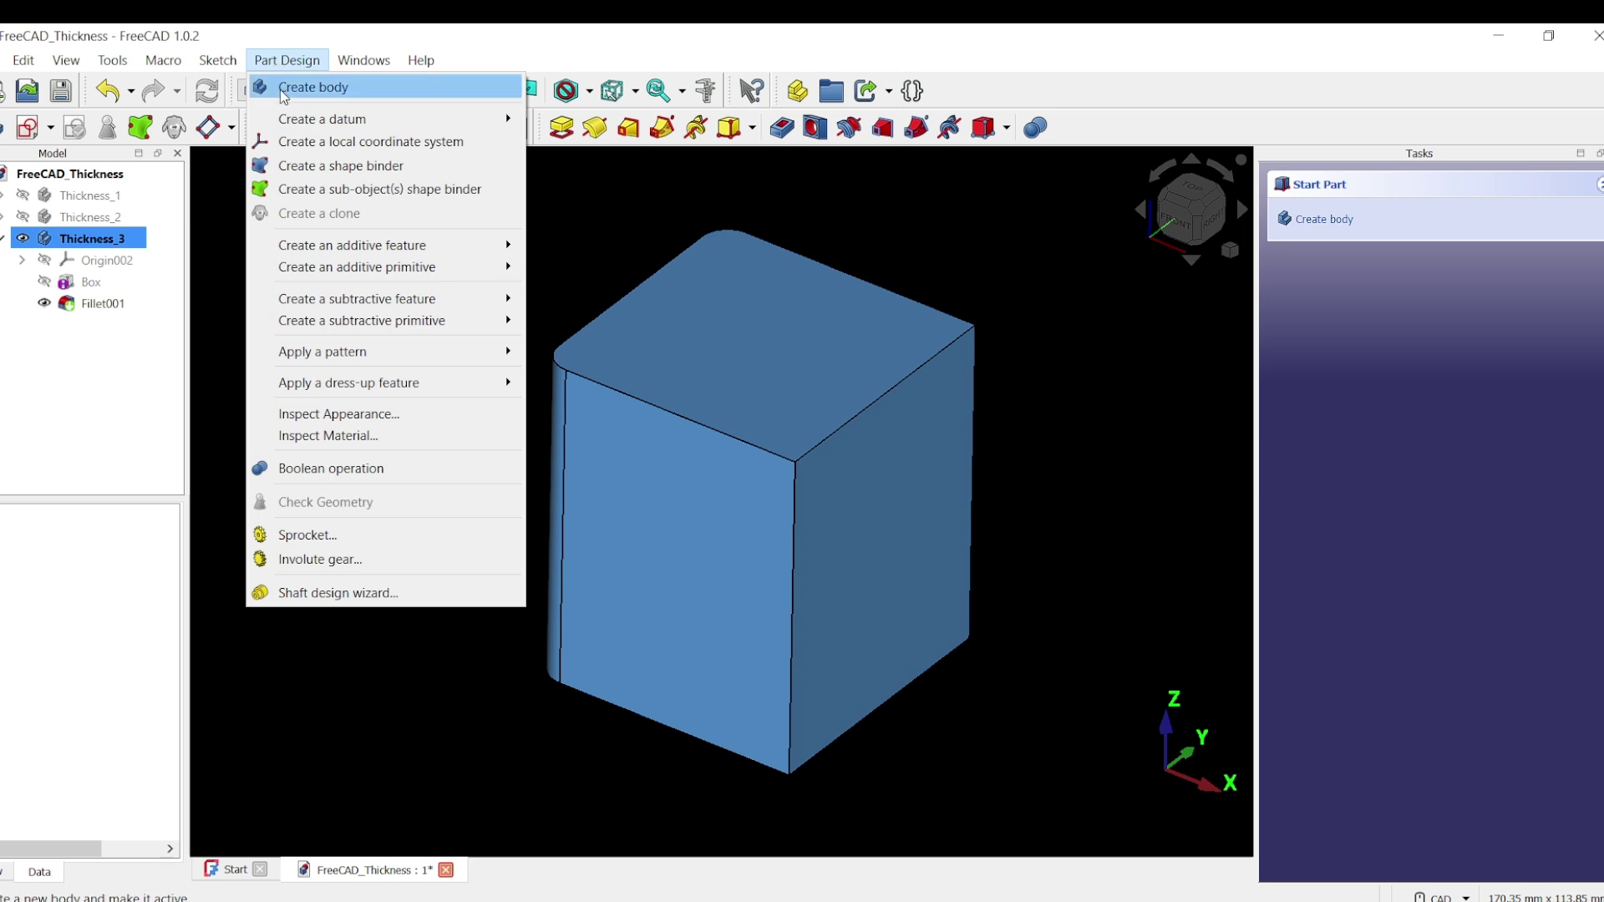
mouse_move(335, 390)
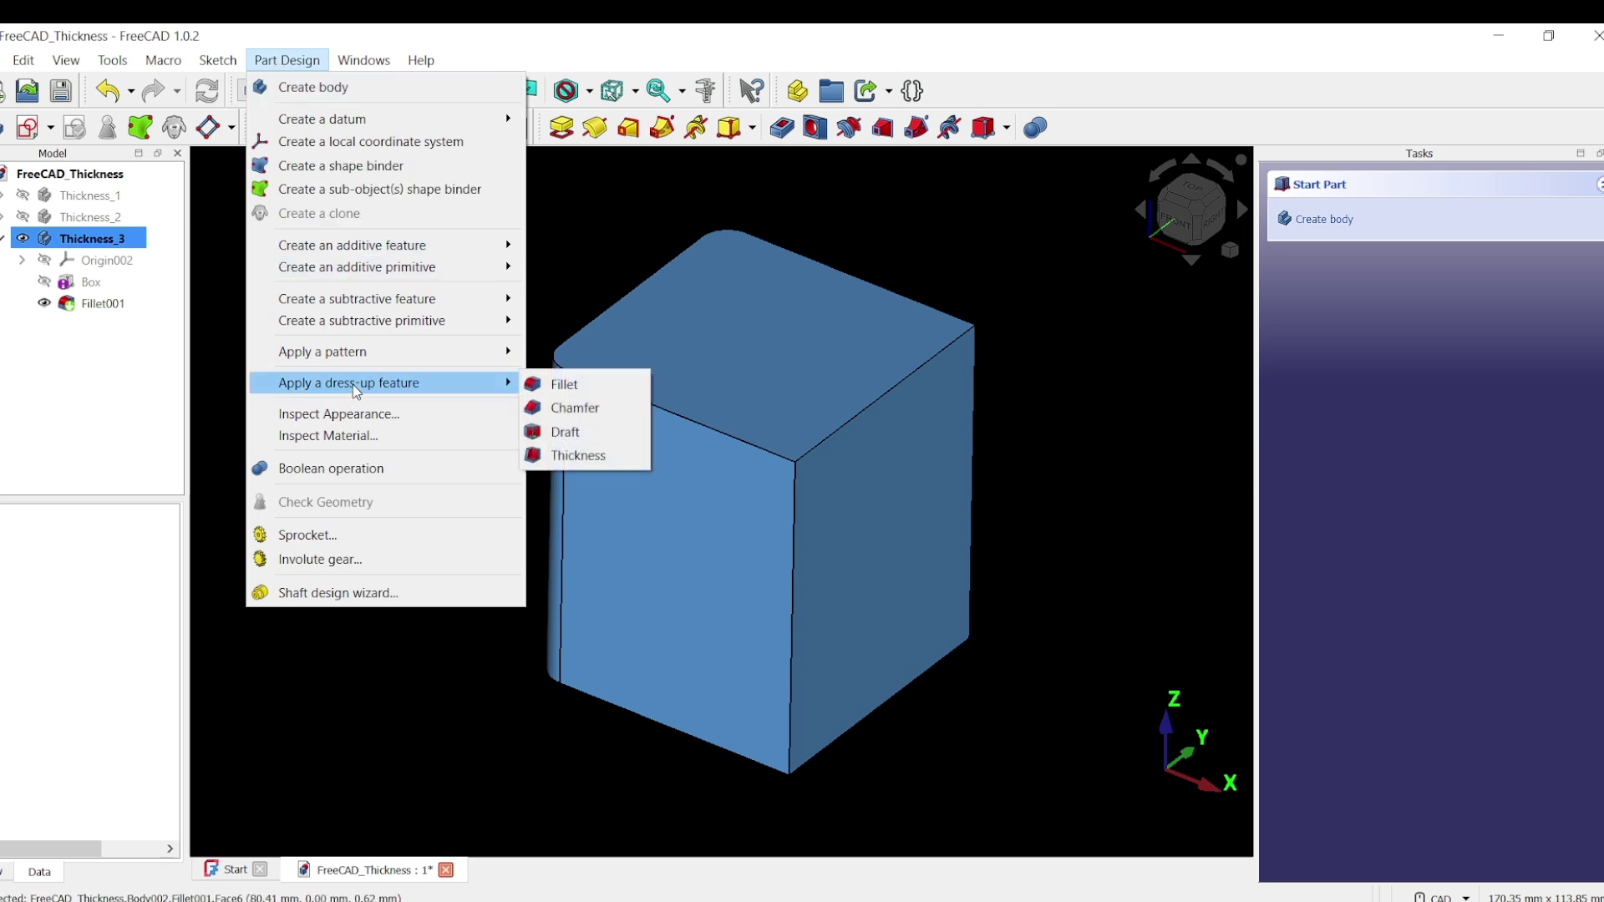
click(577, 456)
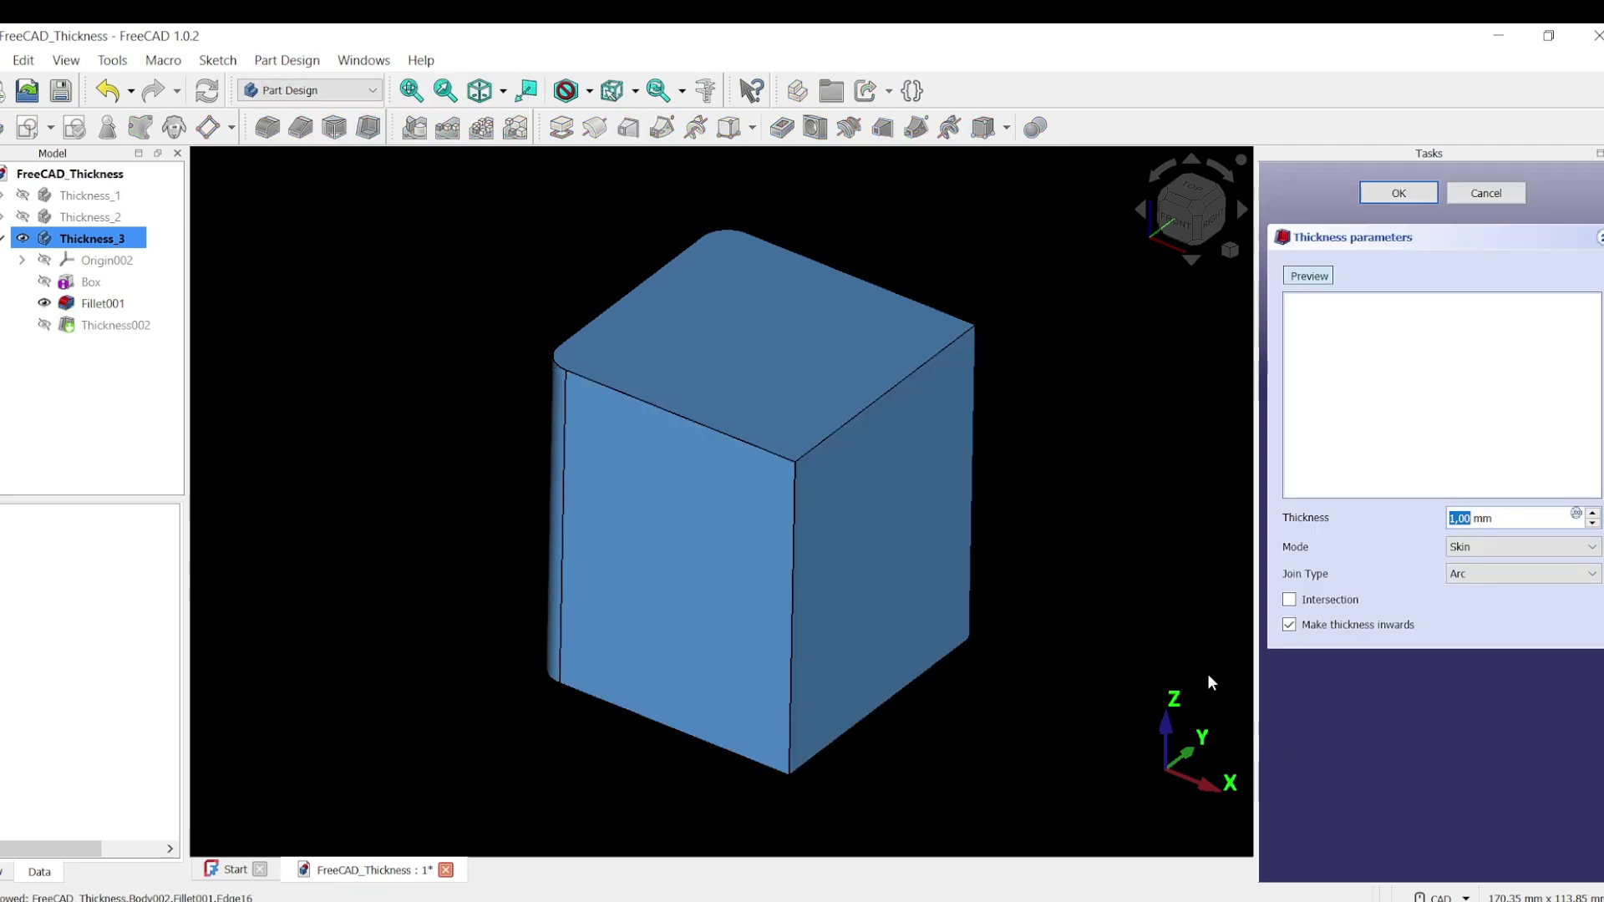
click(749, 358)
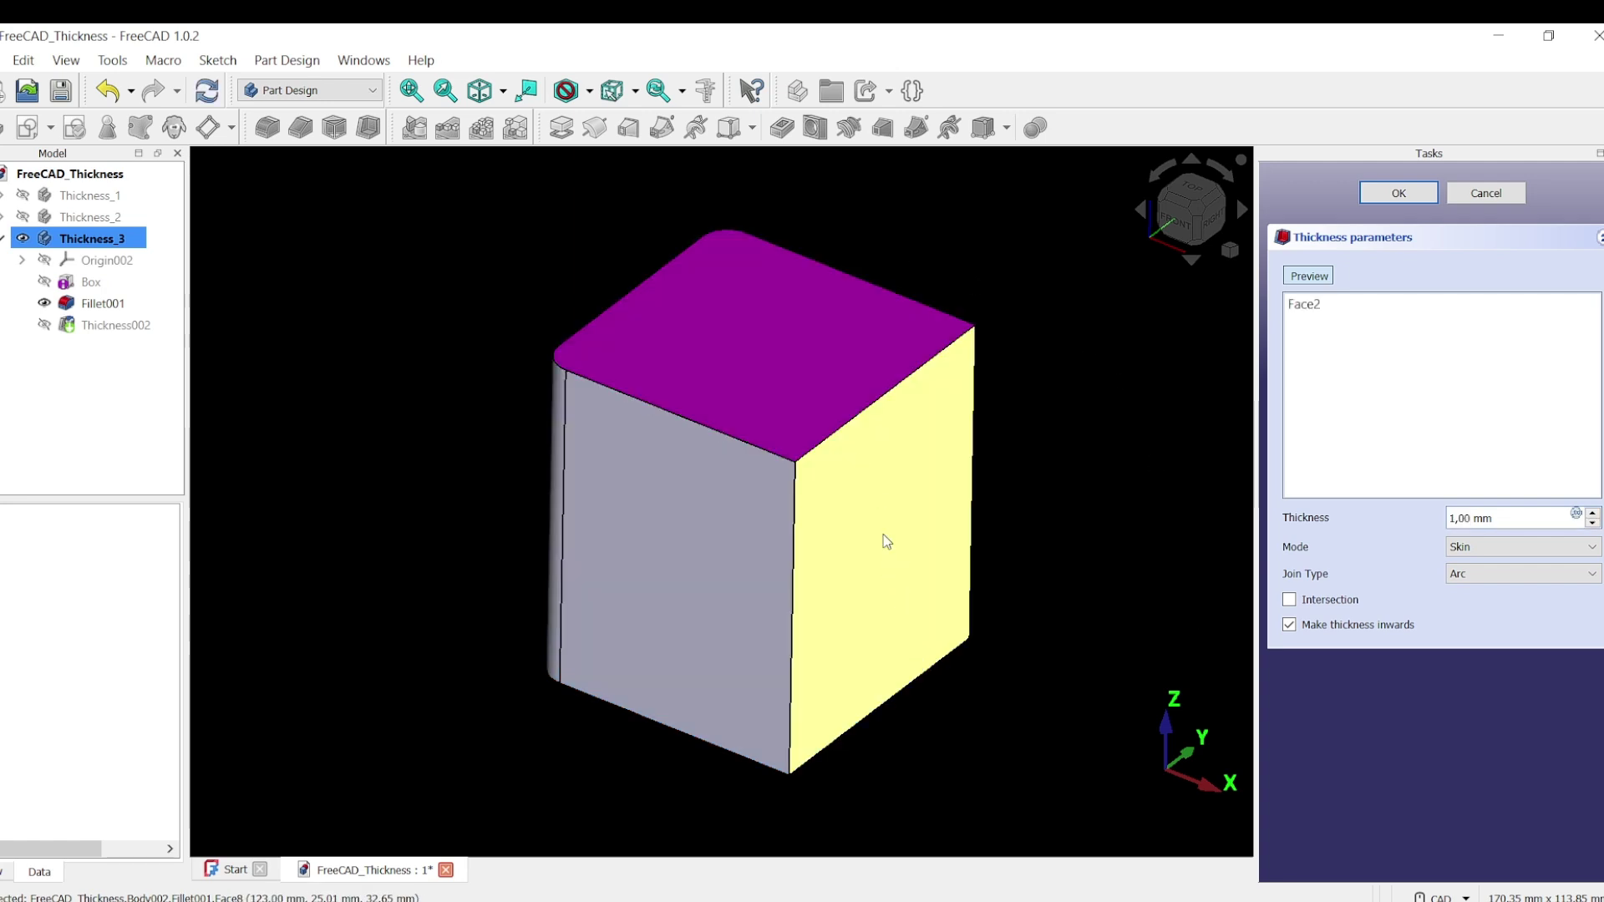
click(887, 541)
middle_drag(949, 688, 863, 596)
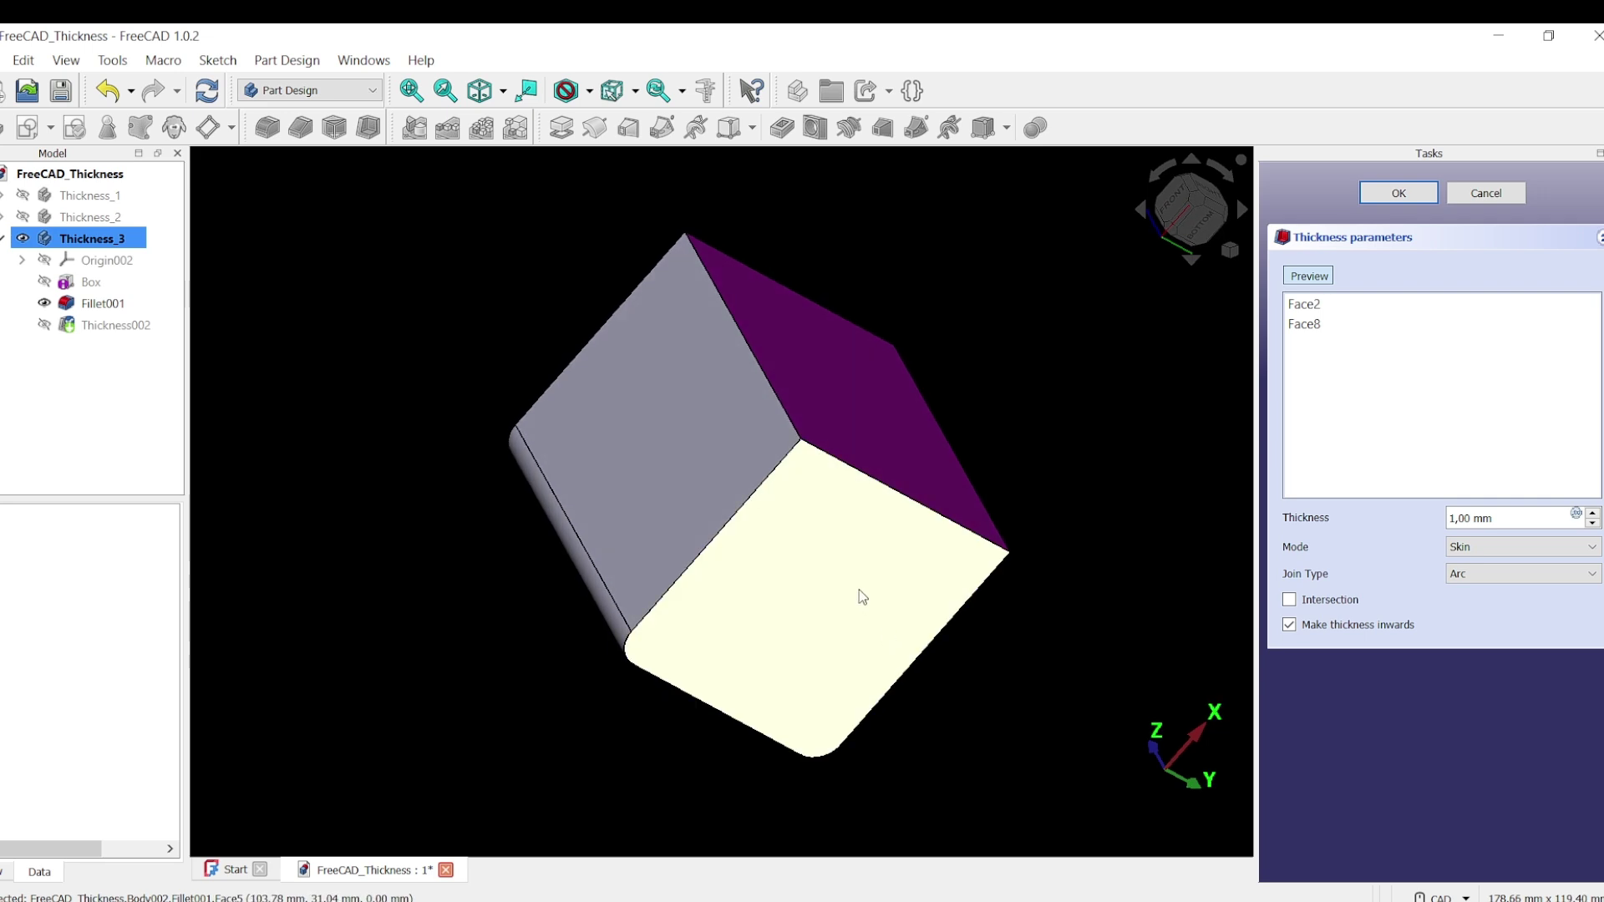
key(0)
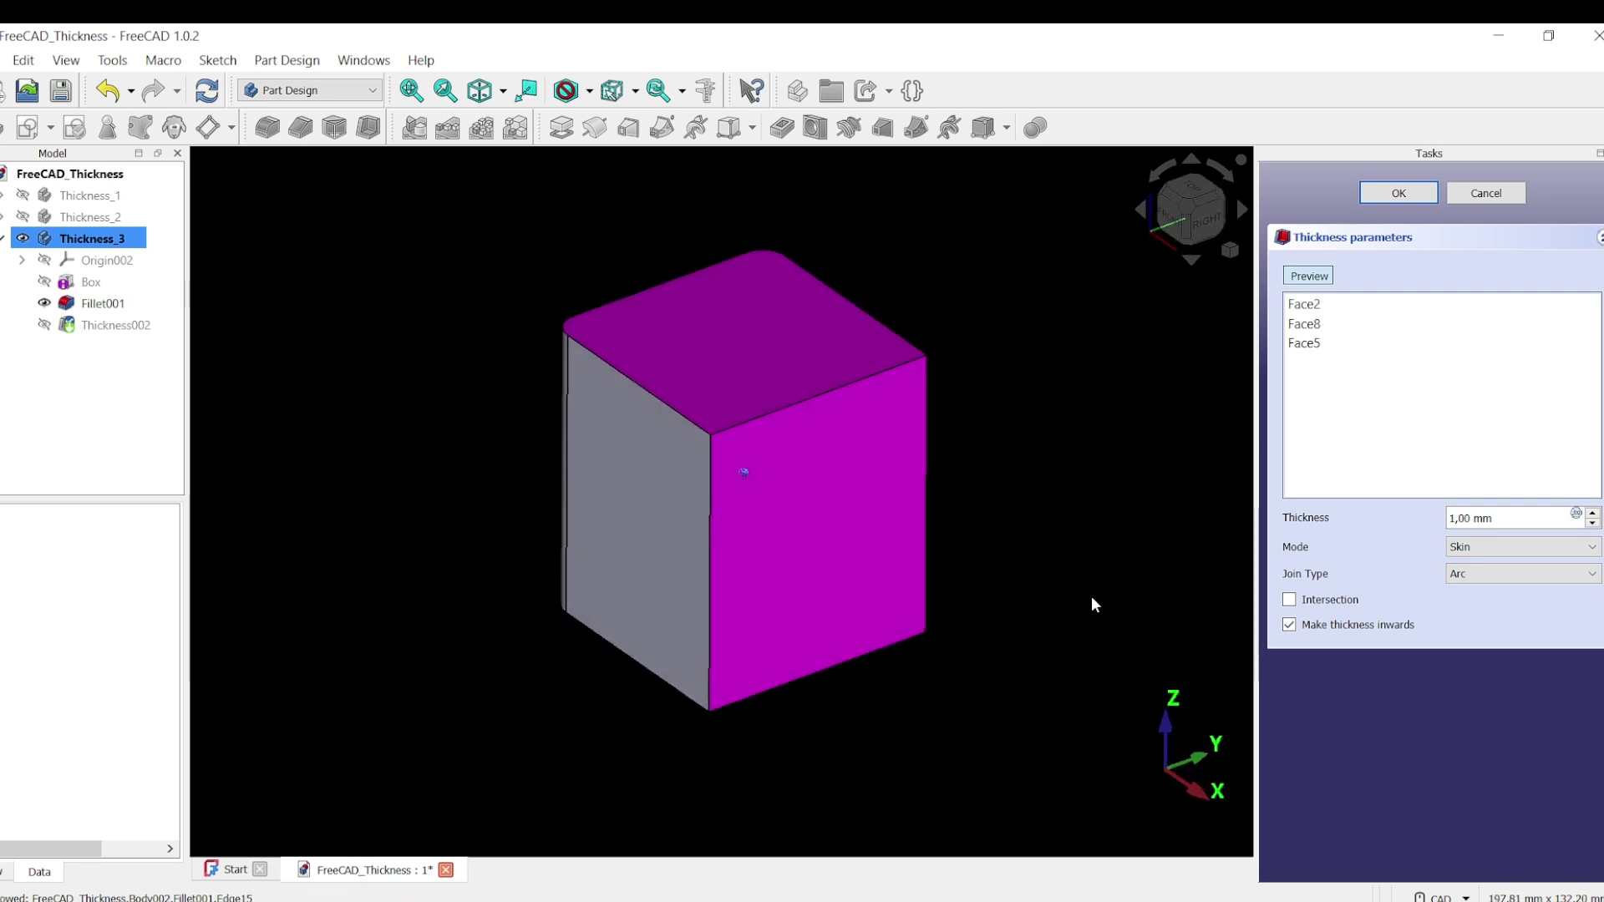
click(1393, 194)
middle_drag(1150, 389, 1056, 484)
key(0)
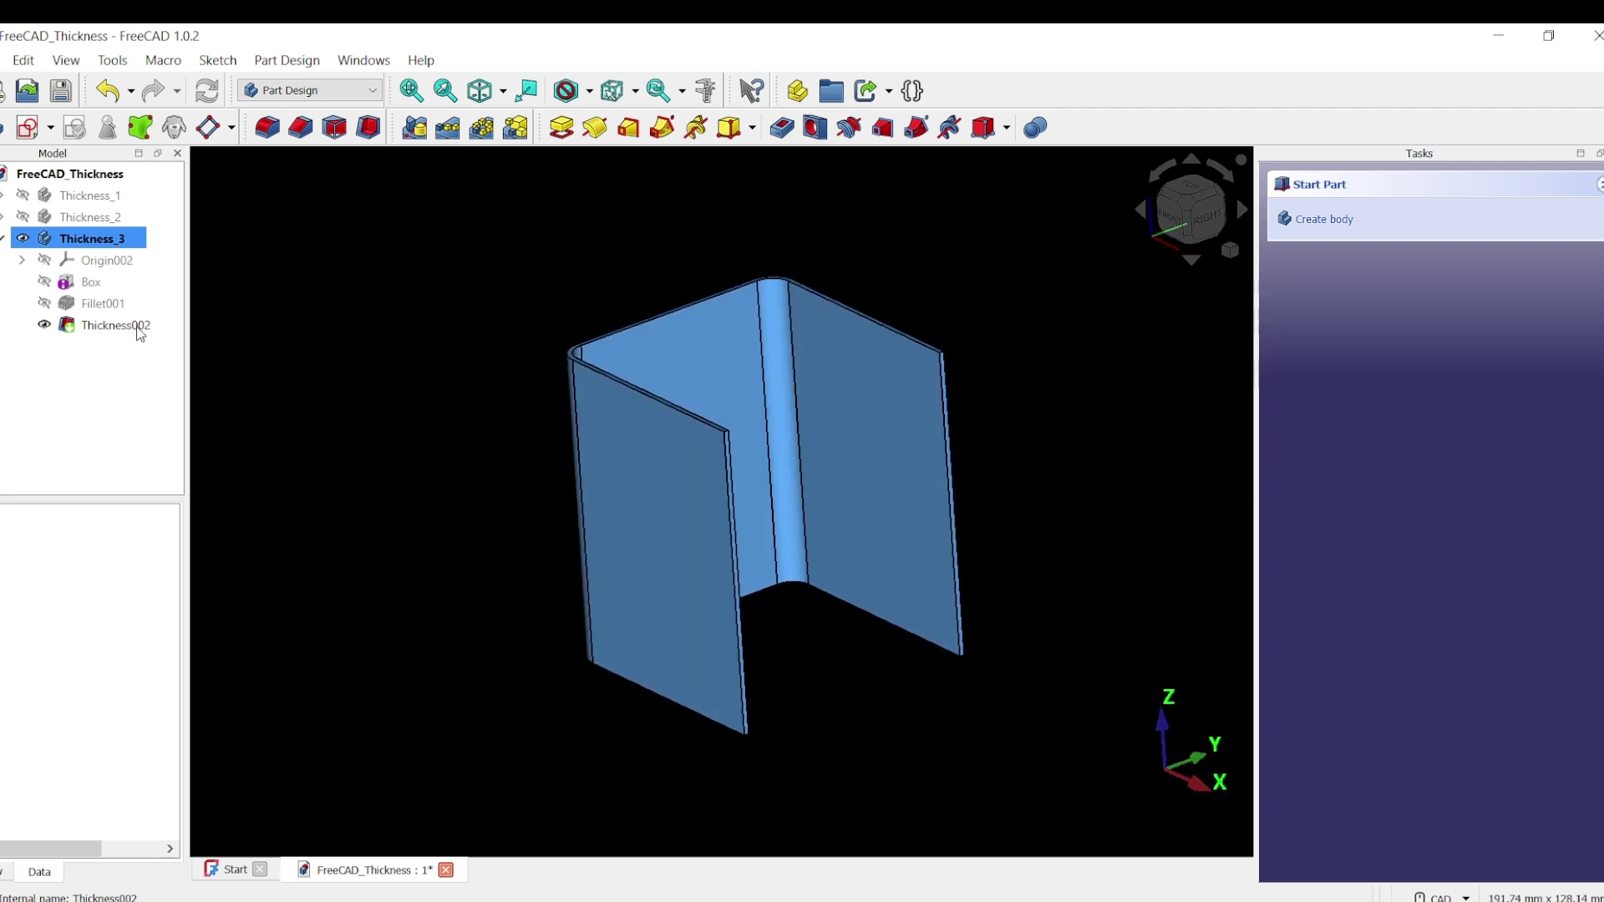
Step: Set the wall thickness of Thickness_3's thickness feature to 2 mm
double_click(138, 329)
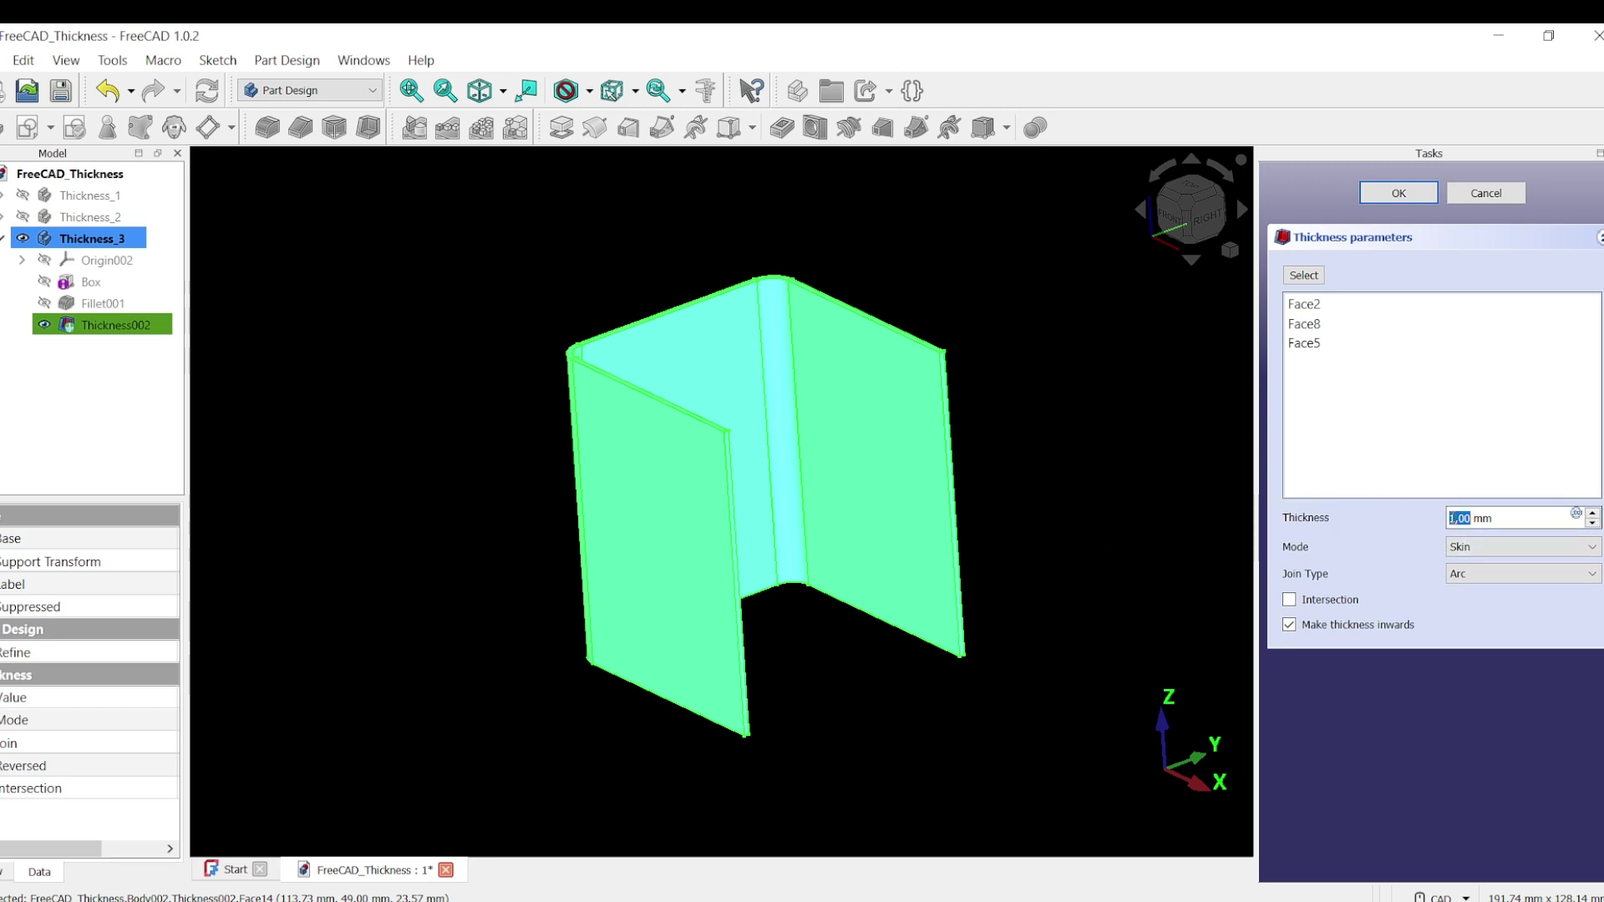
text(2)
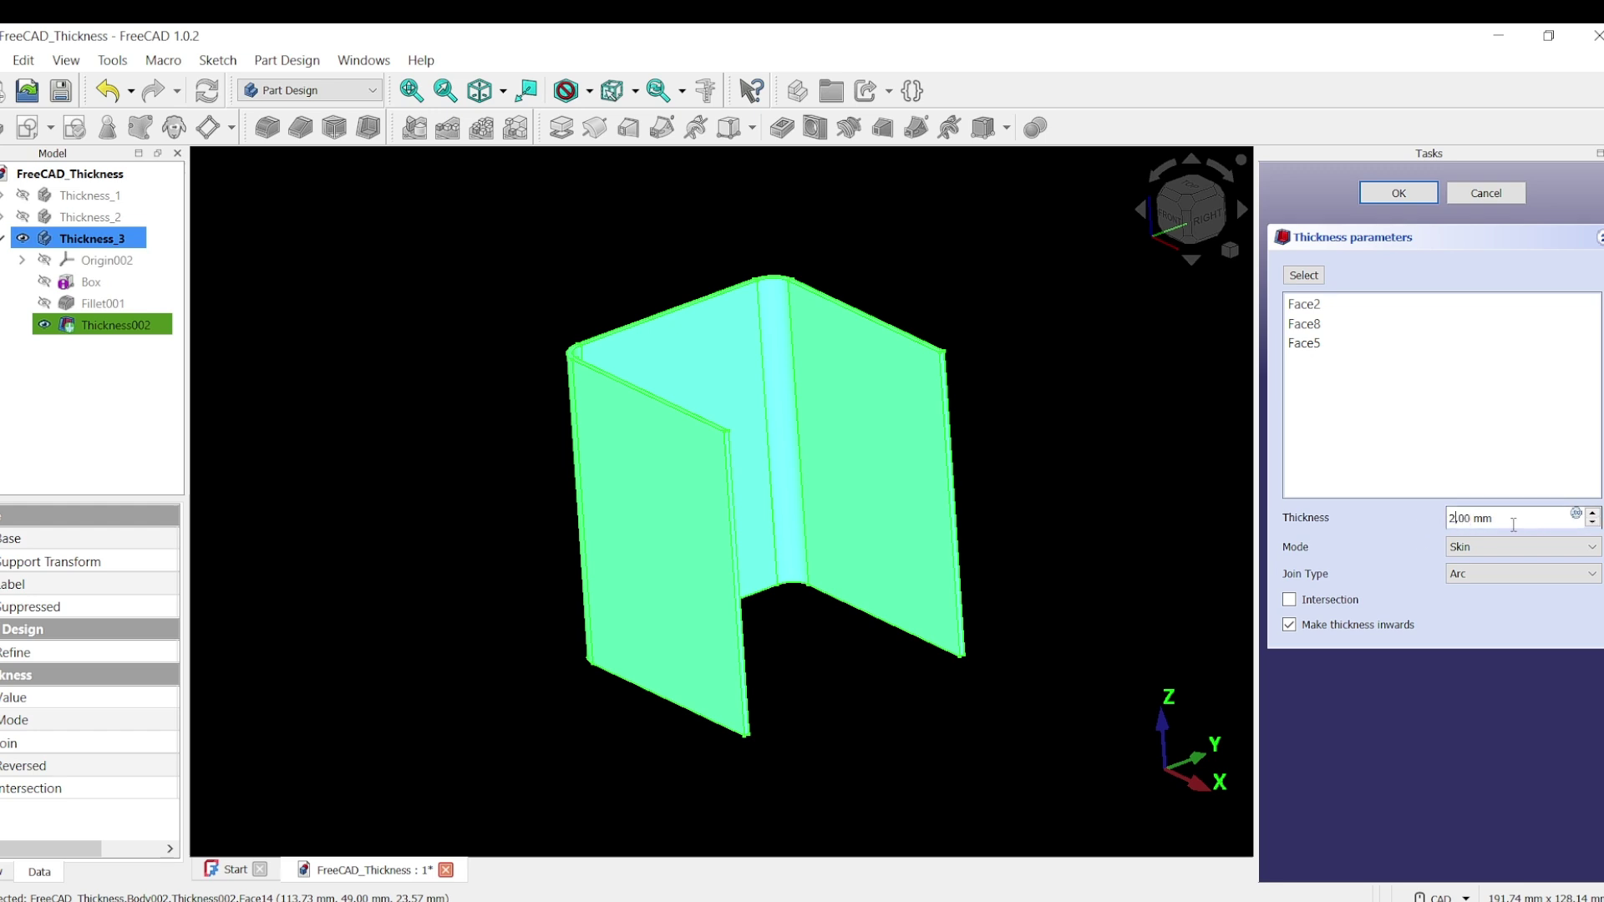
click(1399, 194)
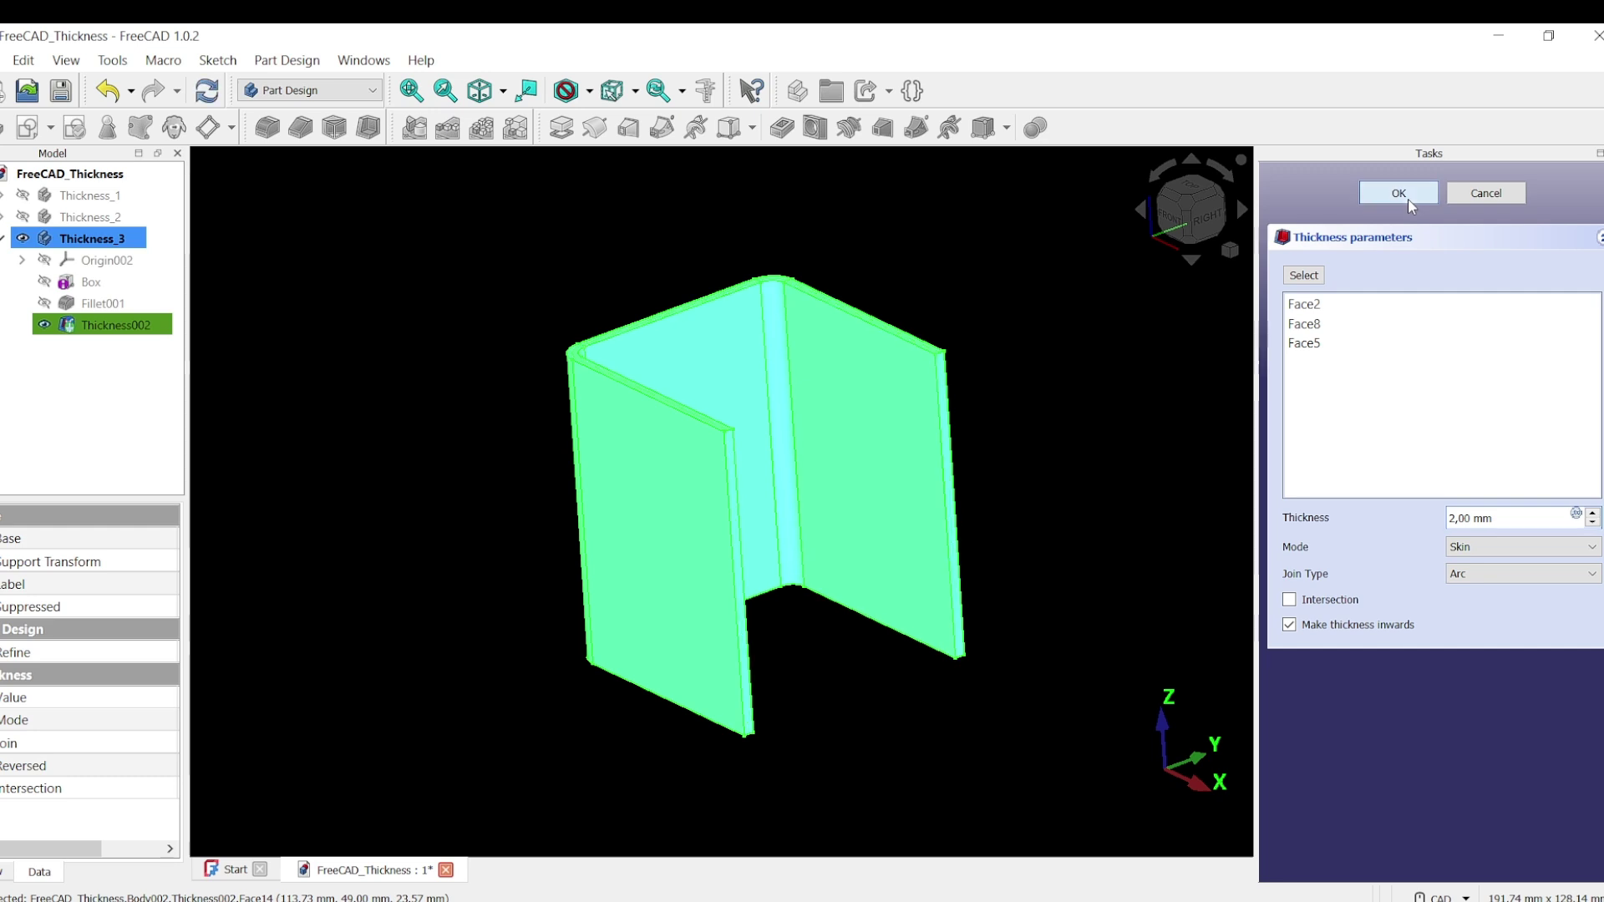
middle_drag(1035, 428, 923, 392)
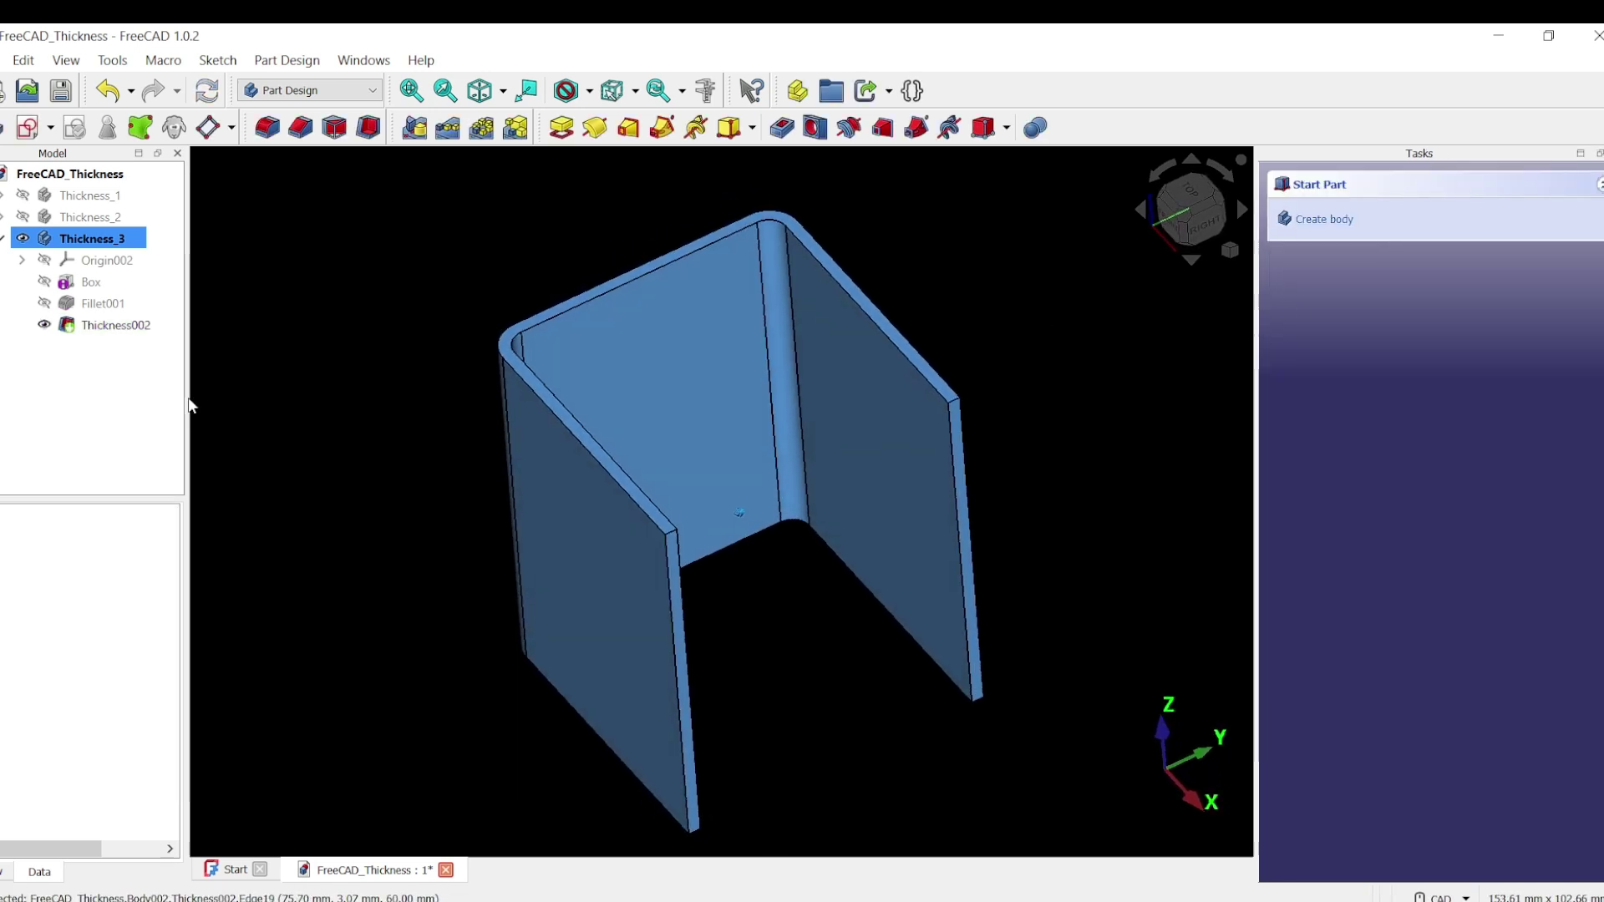
Step: Switch Thickness_3's thickness feature to build its walls outwards instead of inwards
double_click(117, 326)
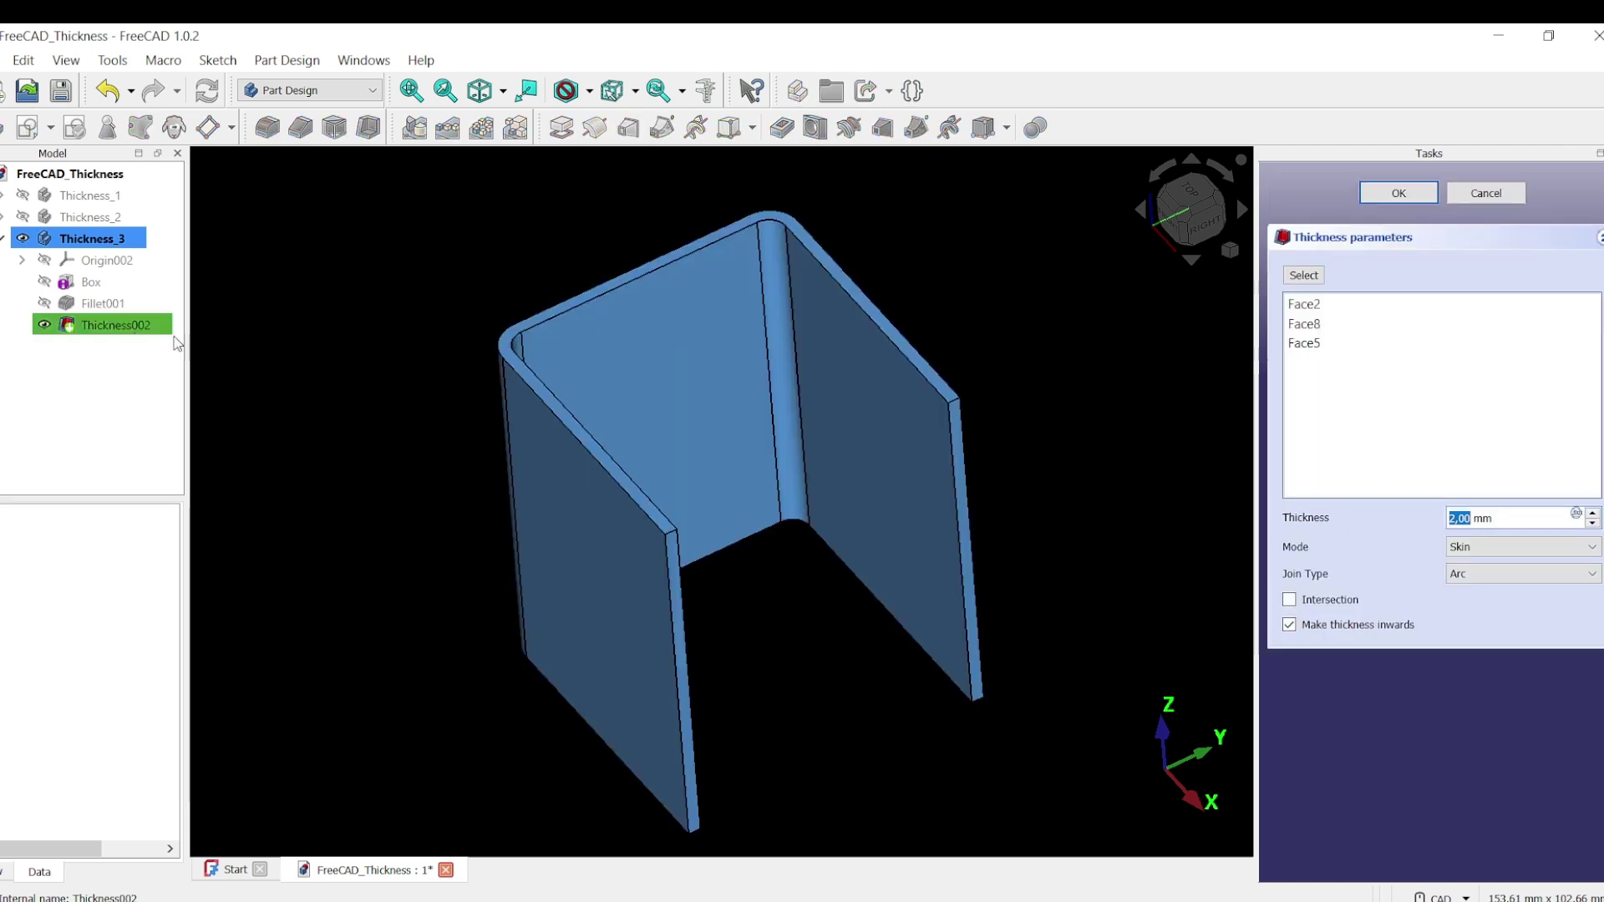
click(1290, 626)
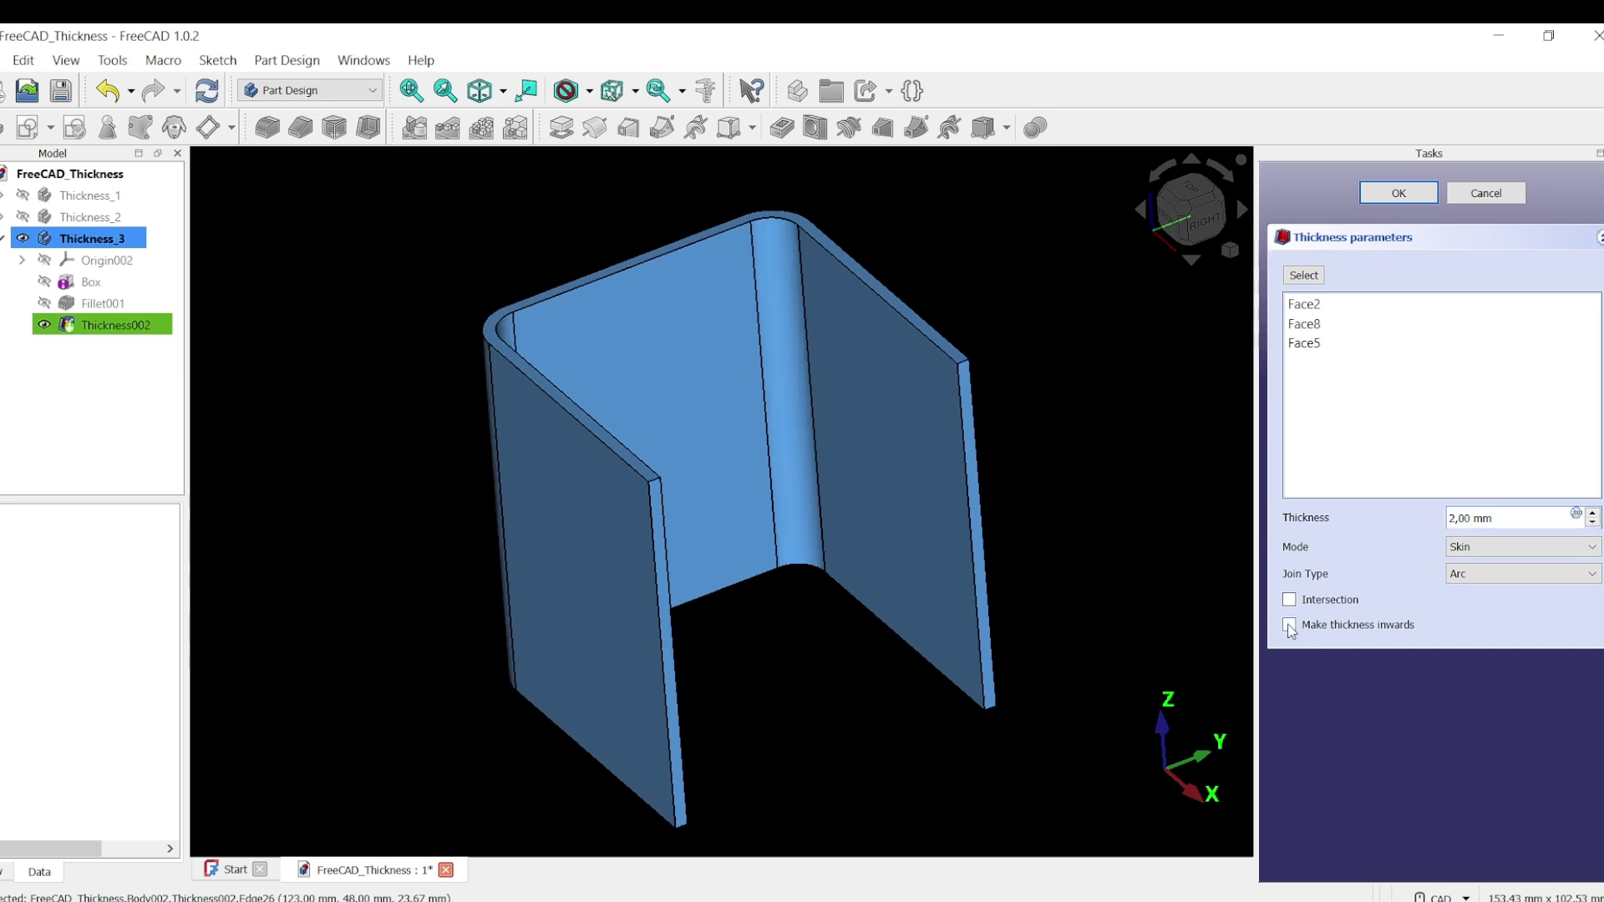
click(1290, 626)
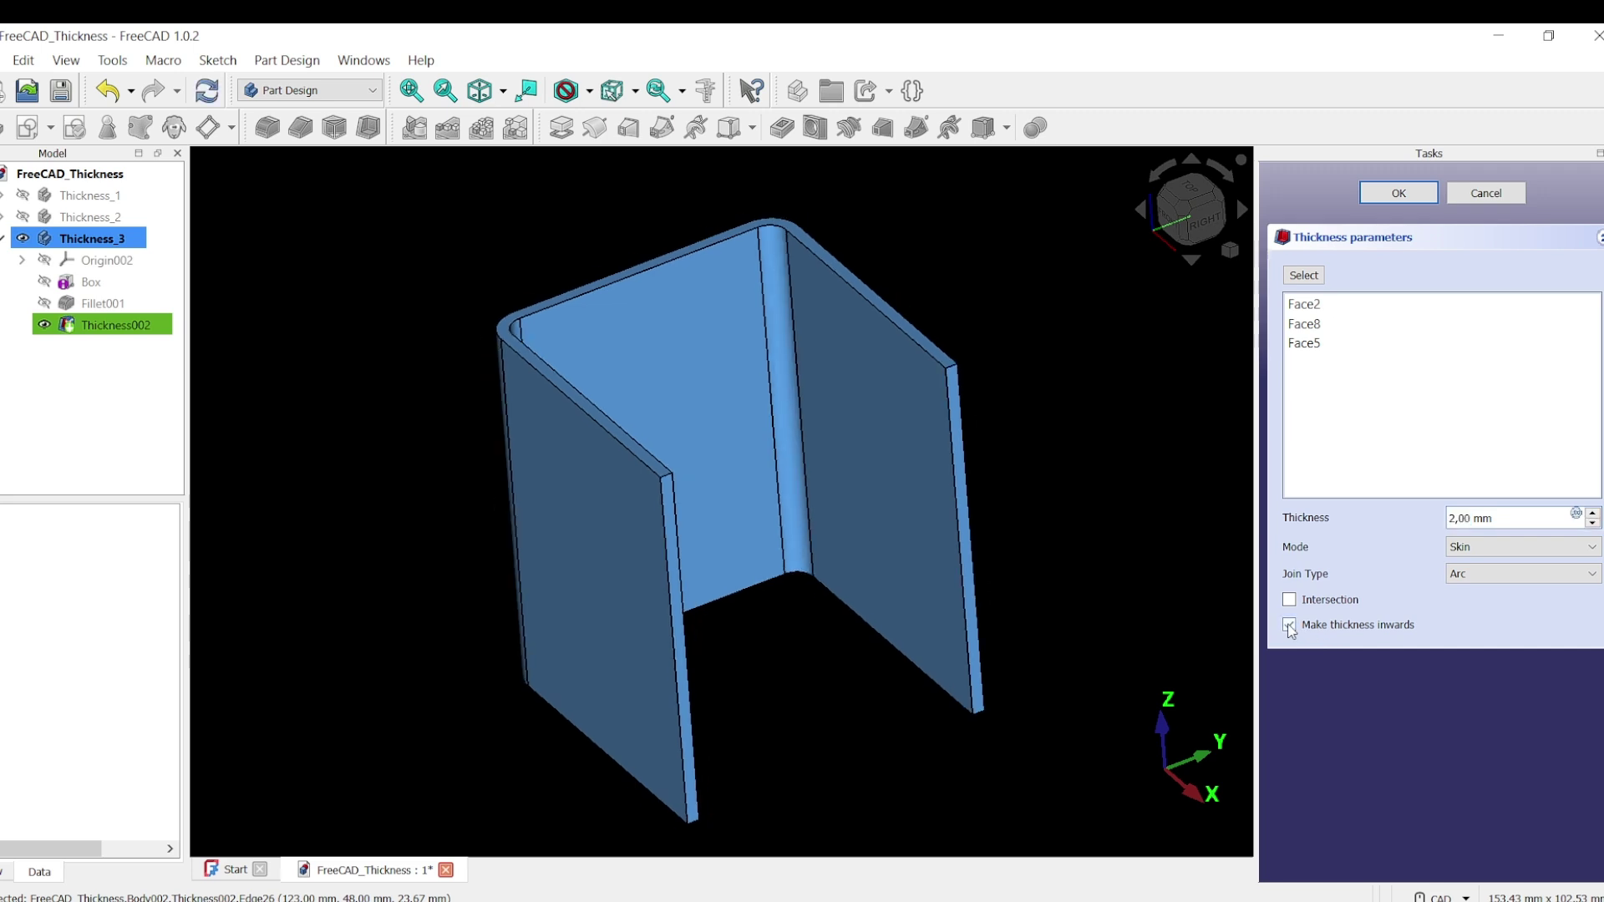
click(1290, 626)
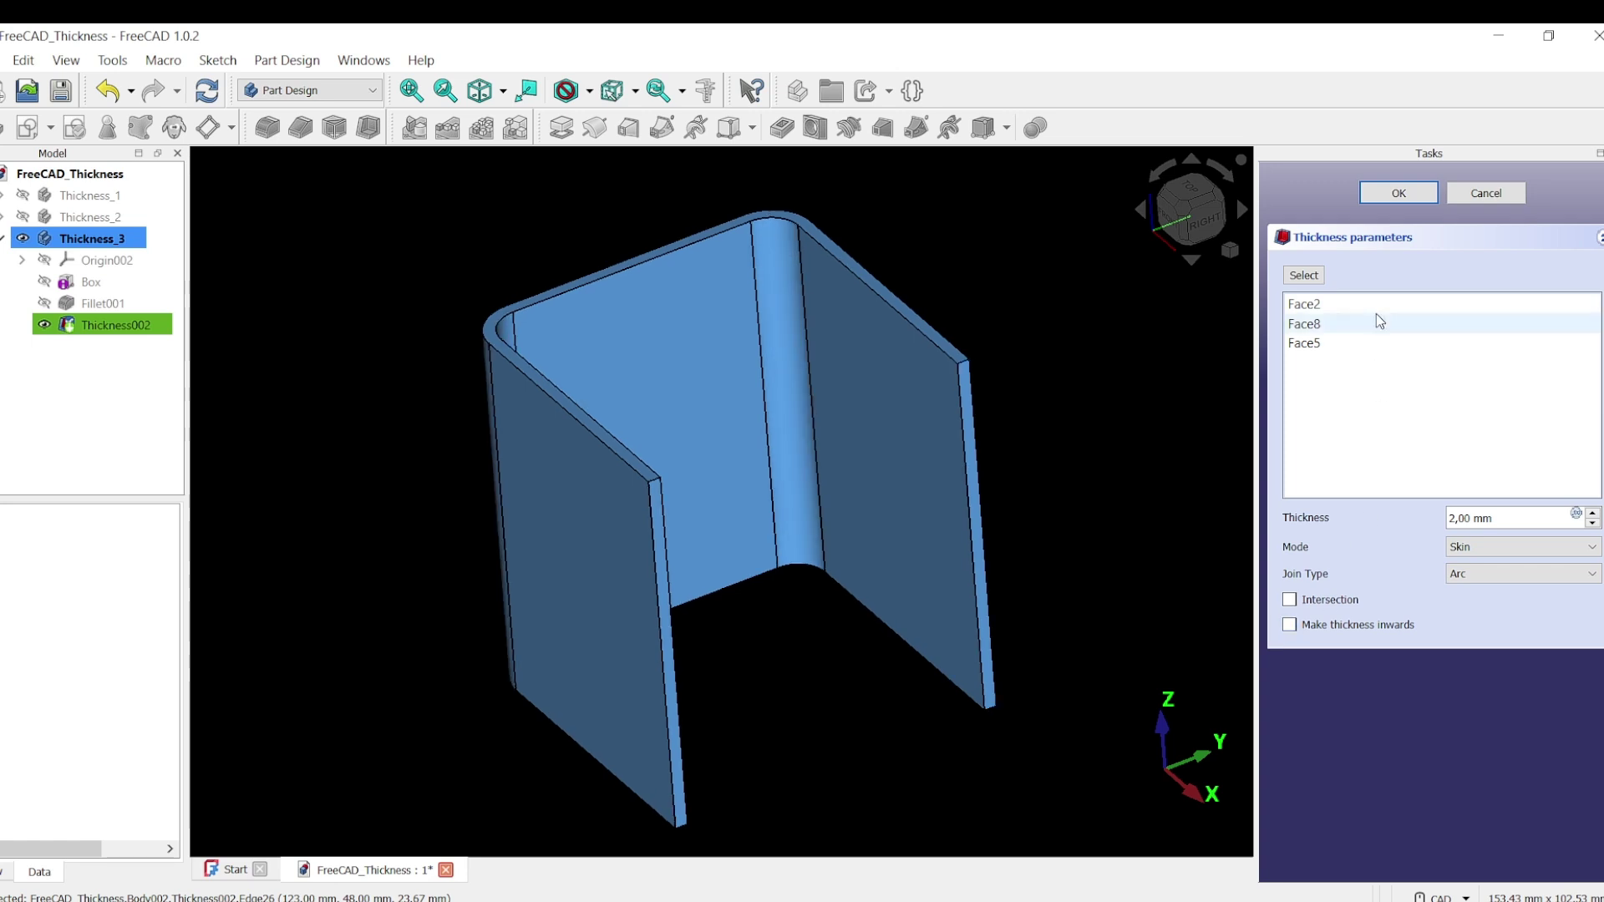
click(1399, 193)
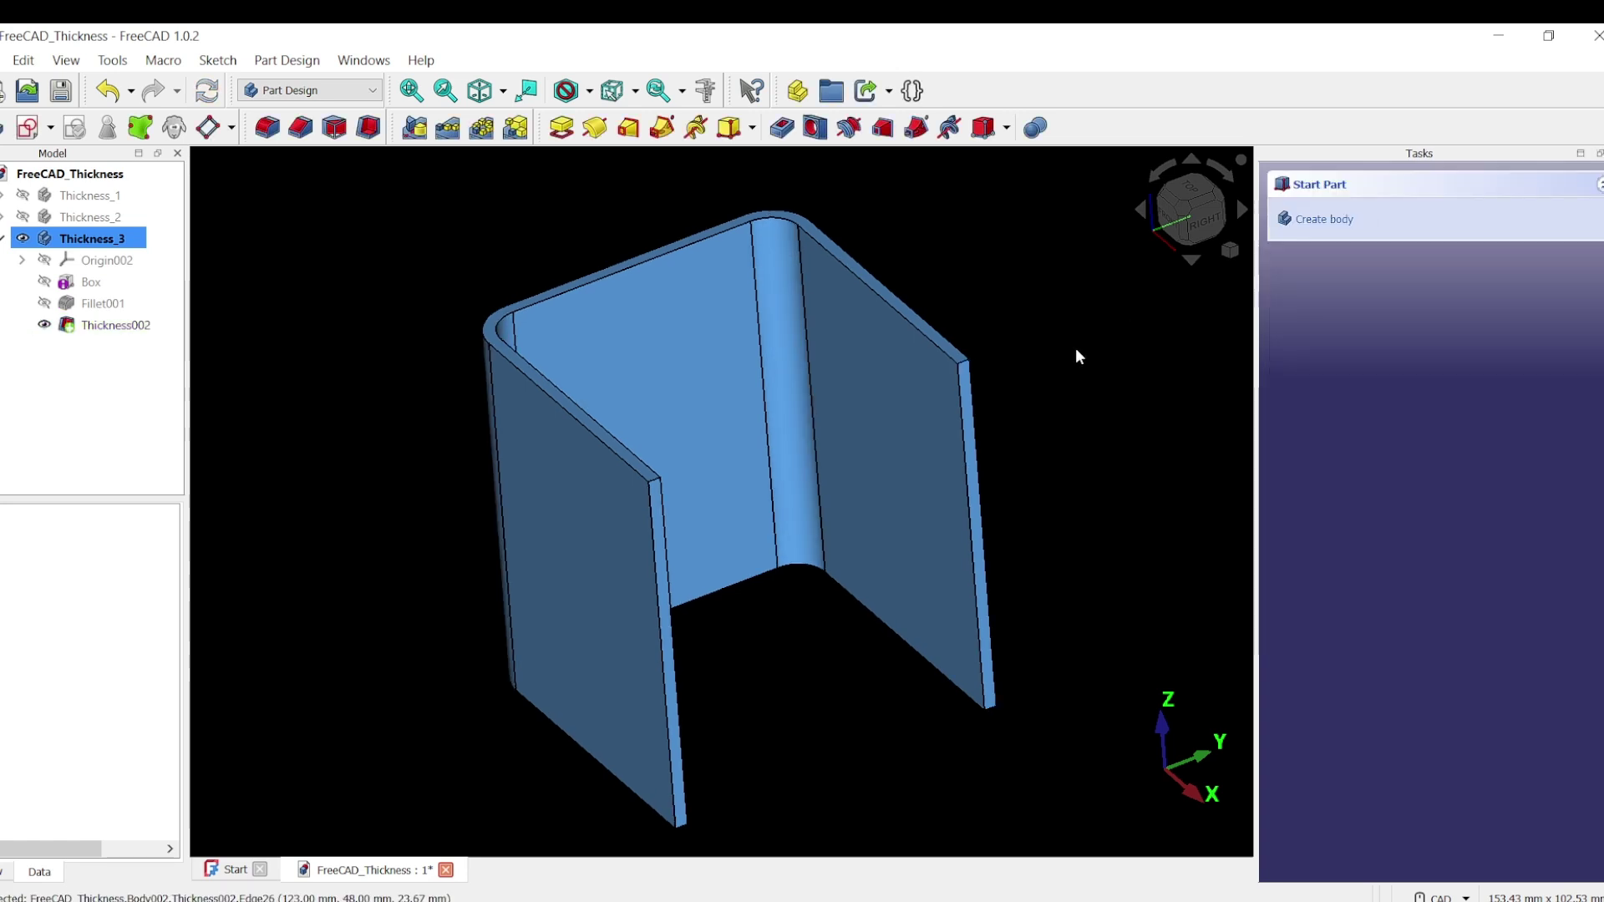
scroll(910, 441, down, 2)
middle_drag(910, 442, 1083, 509)
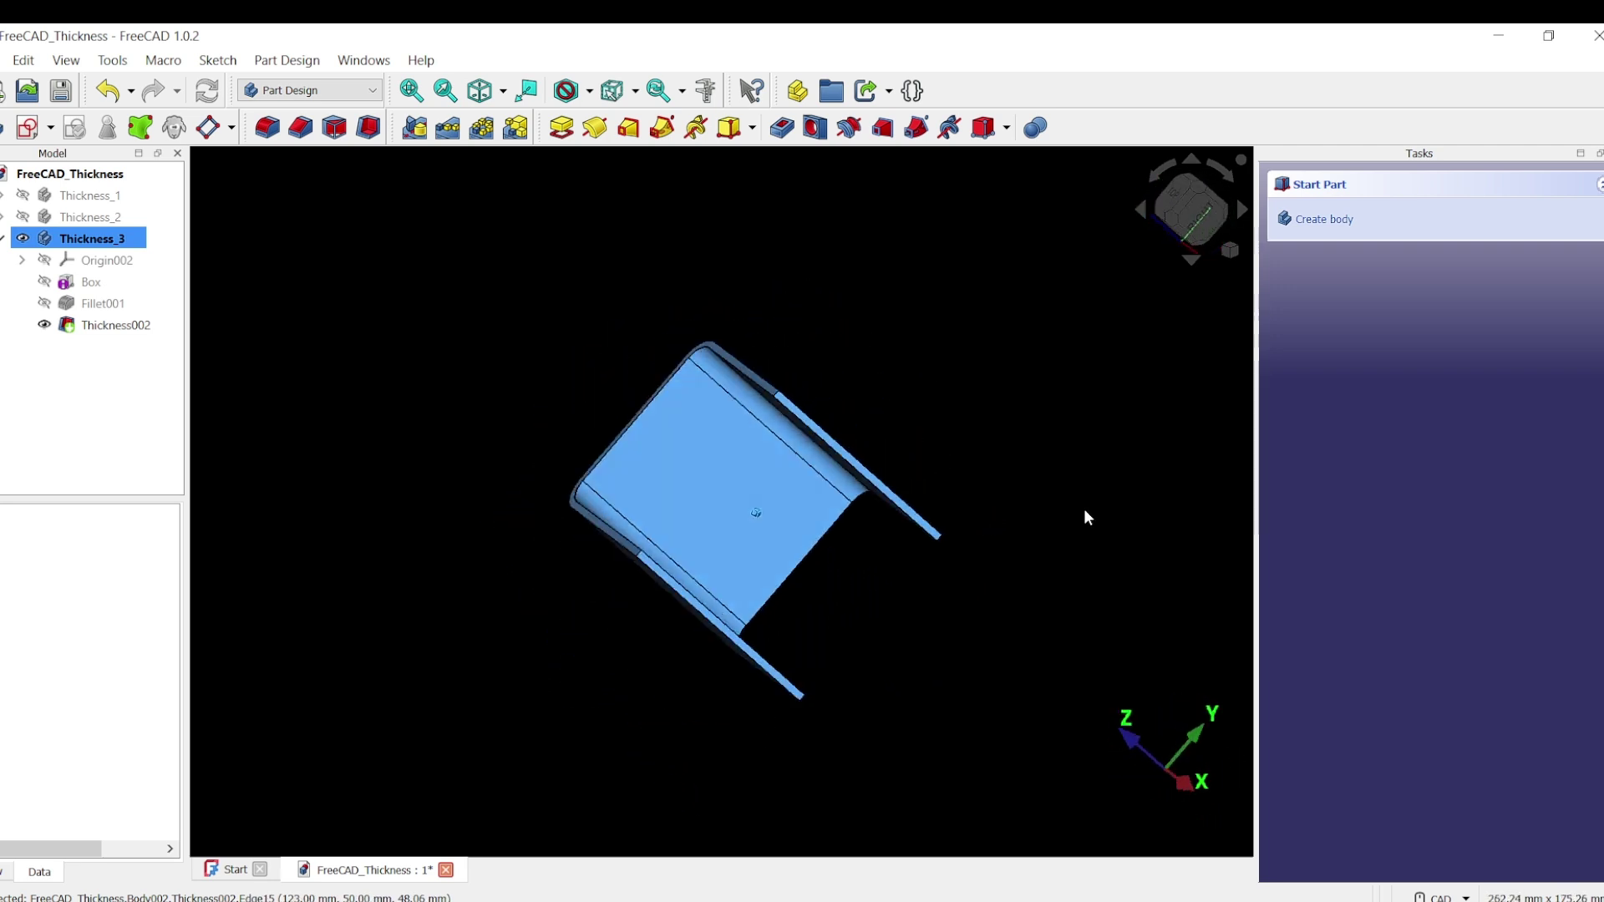
click(480, 90)
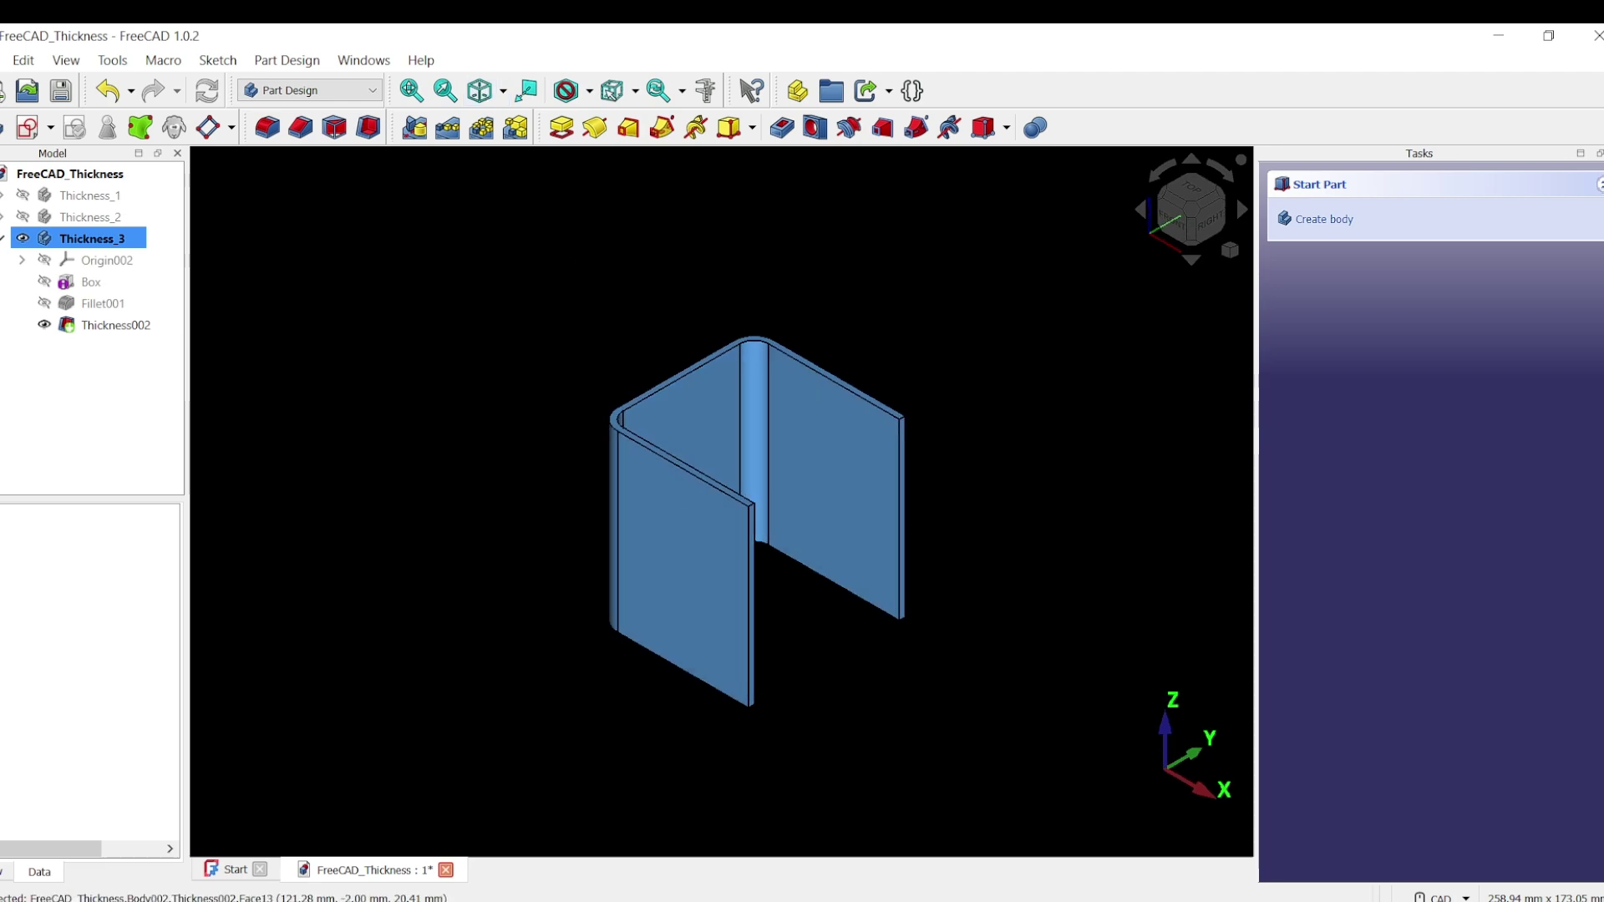